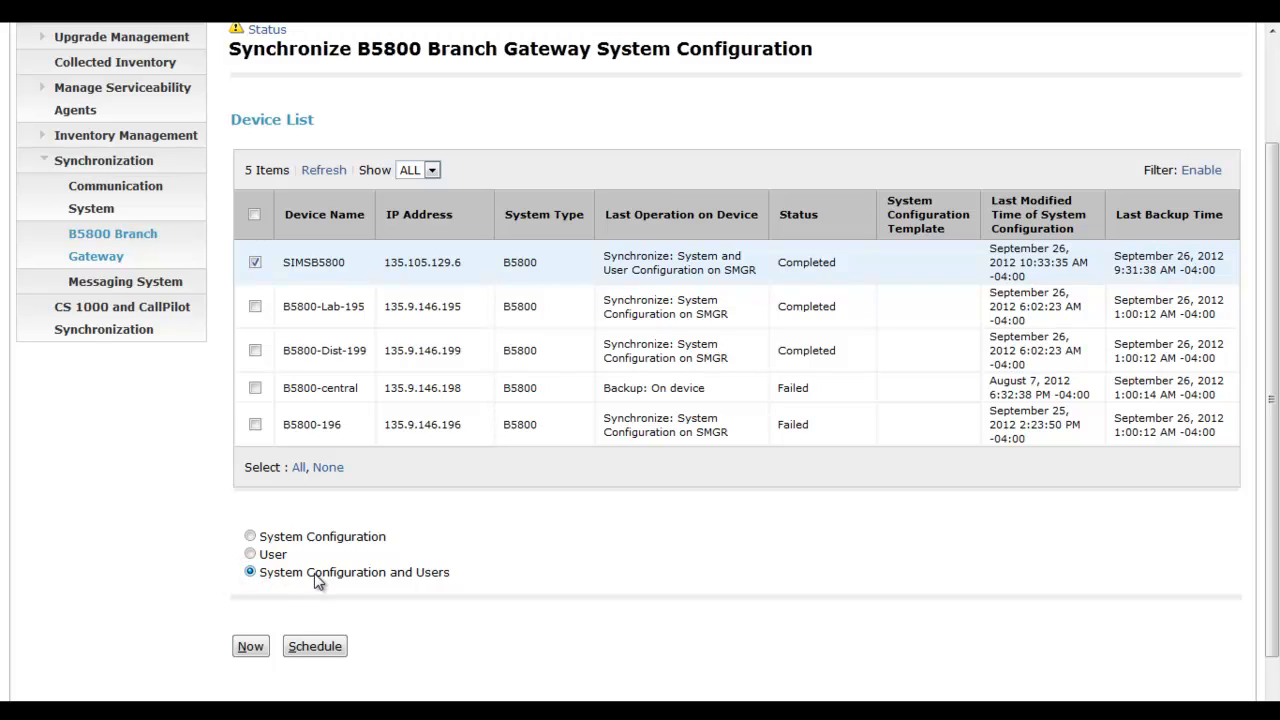
# Sync SIMSB5800 now, refresh until the status reads Completed, and close the Inventory page.
pyautogui.click(250, 646)
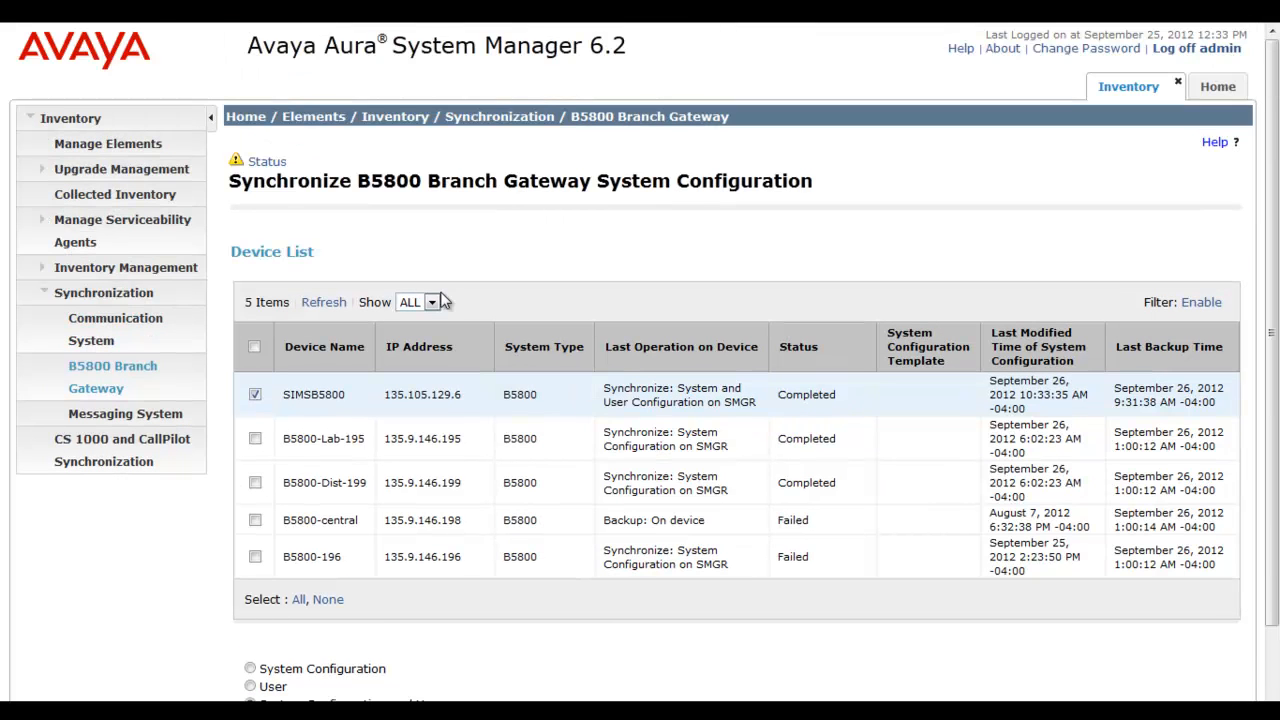
pyautogui.click(338, 302)
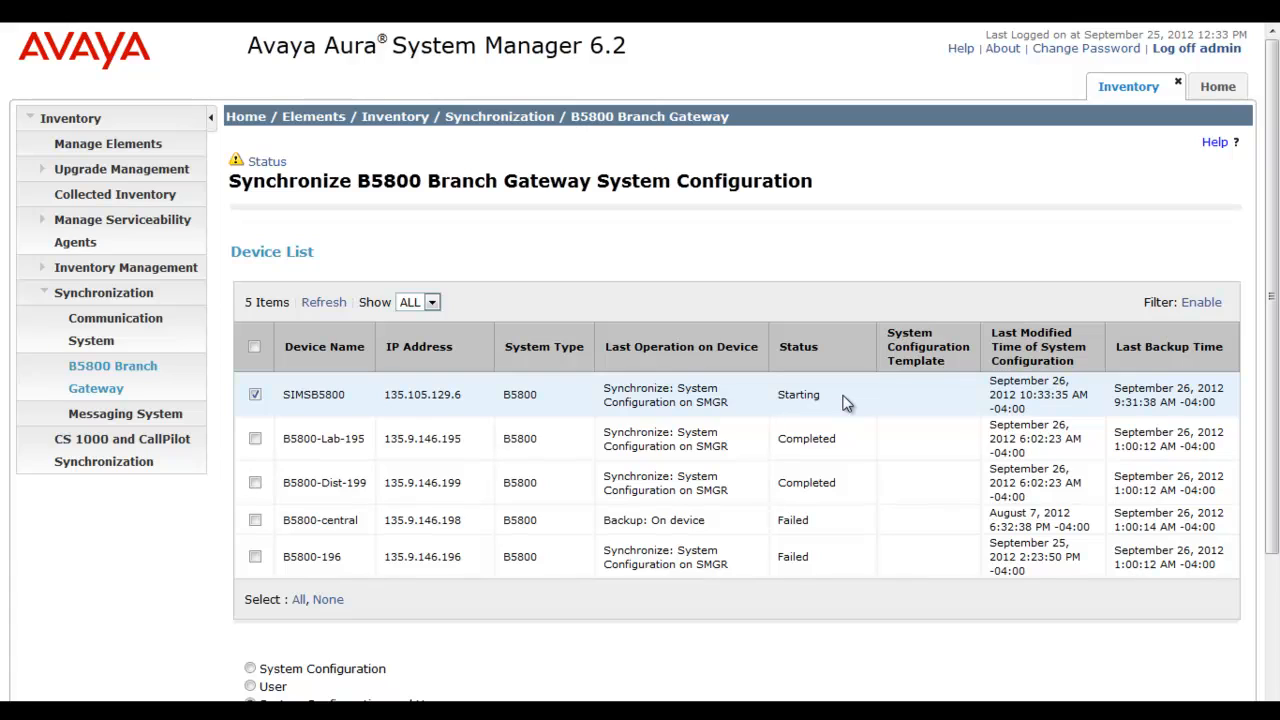
pyautogui.click(330, 303)
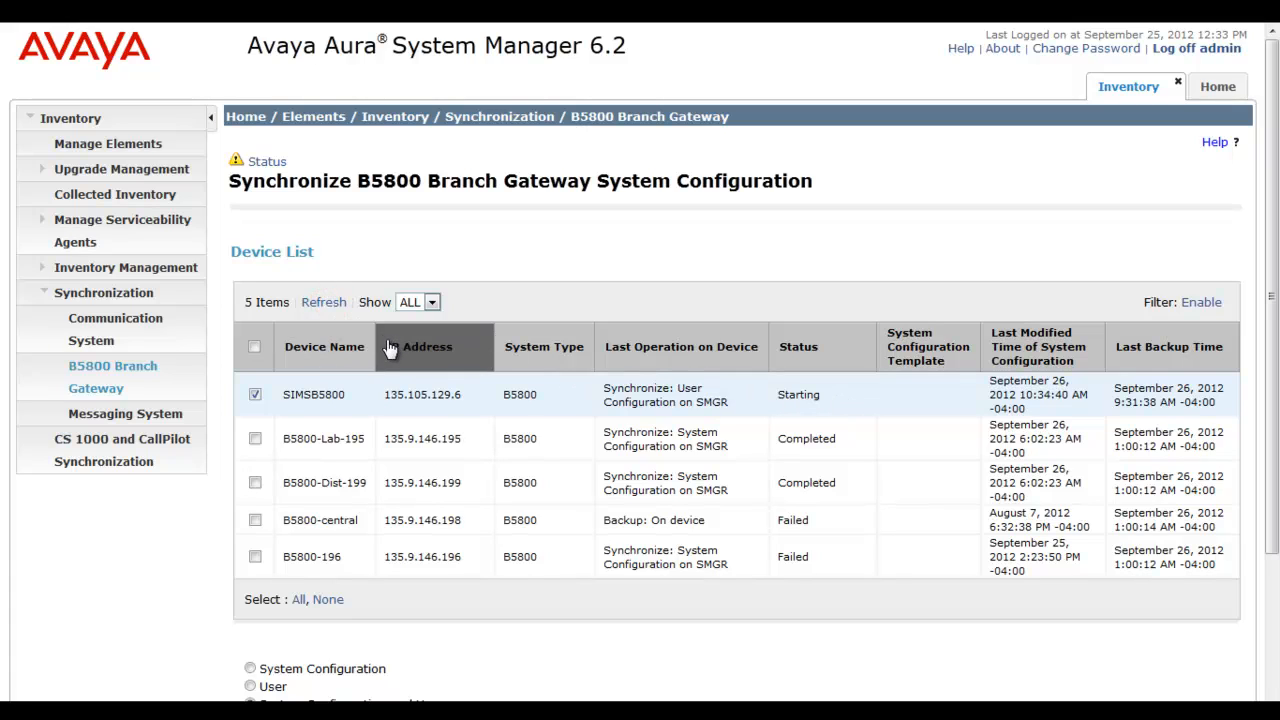
pyautogui.click(333, 299)
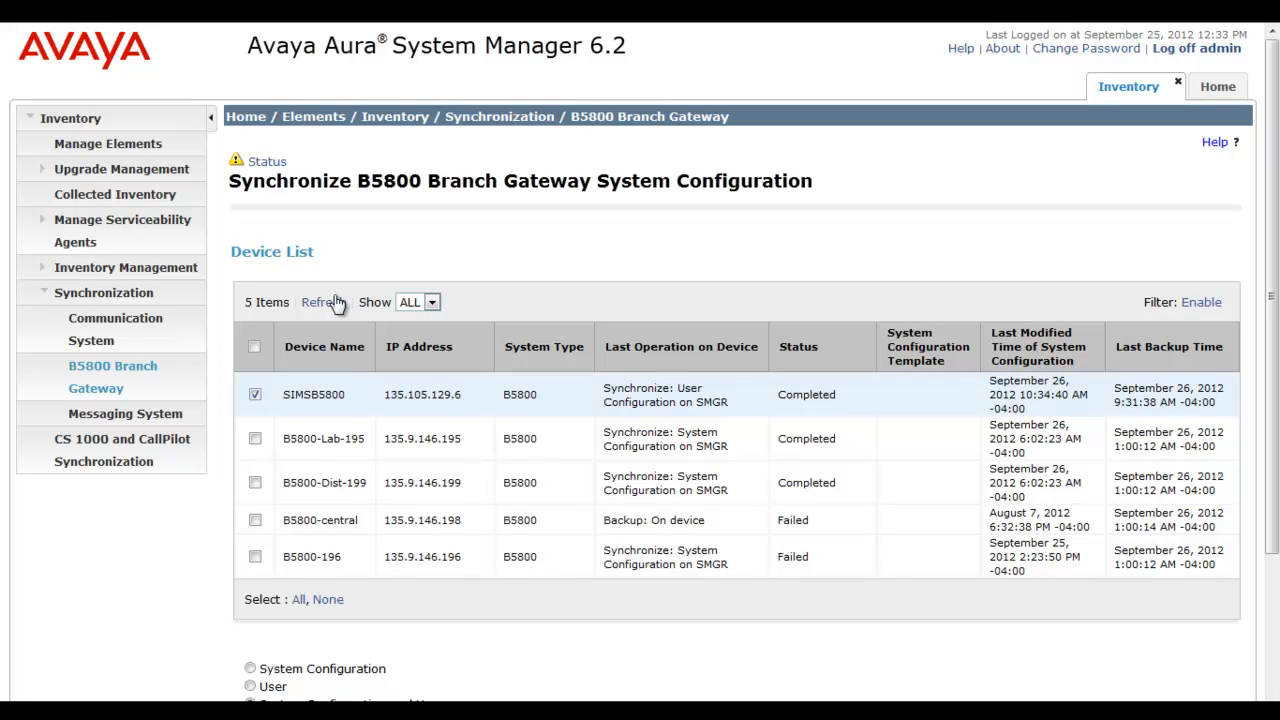
pyautogui.click(1180, 82)
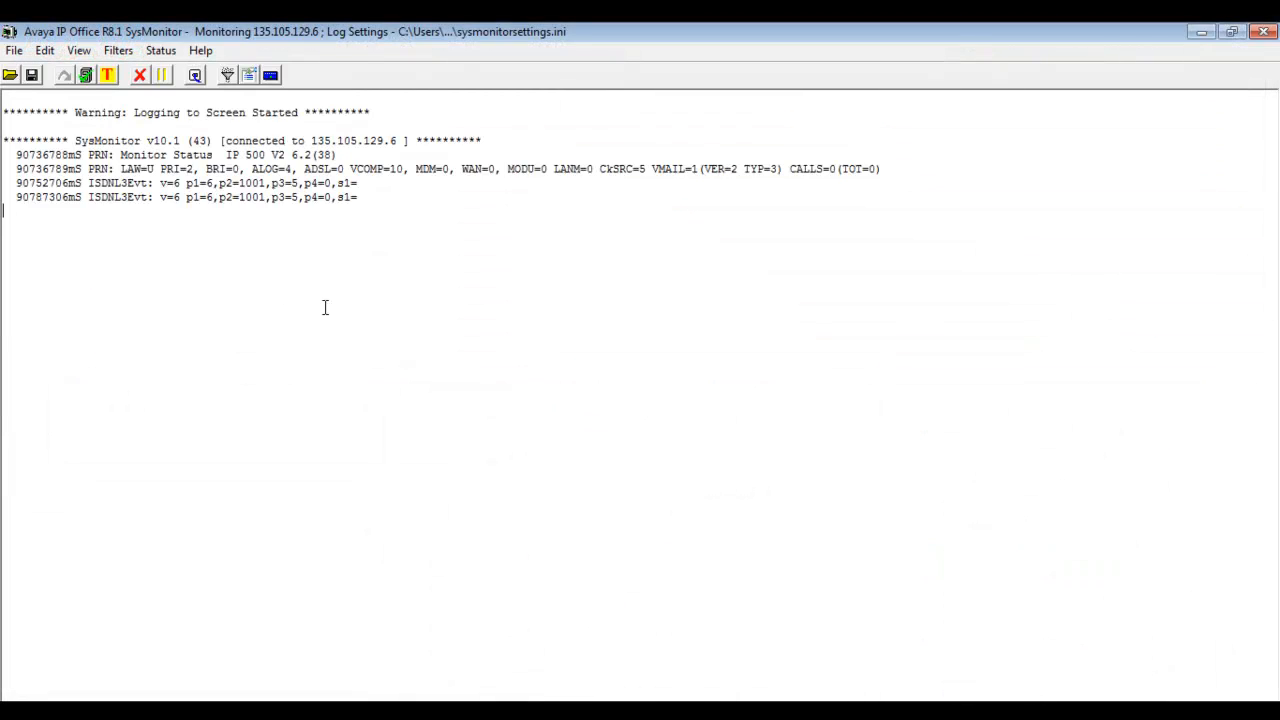
# Tick HTTP and Memory Card Commands on the Services tab of SysMonitor's Trace Options.
pyautogui.click(121, 52)
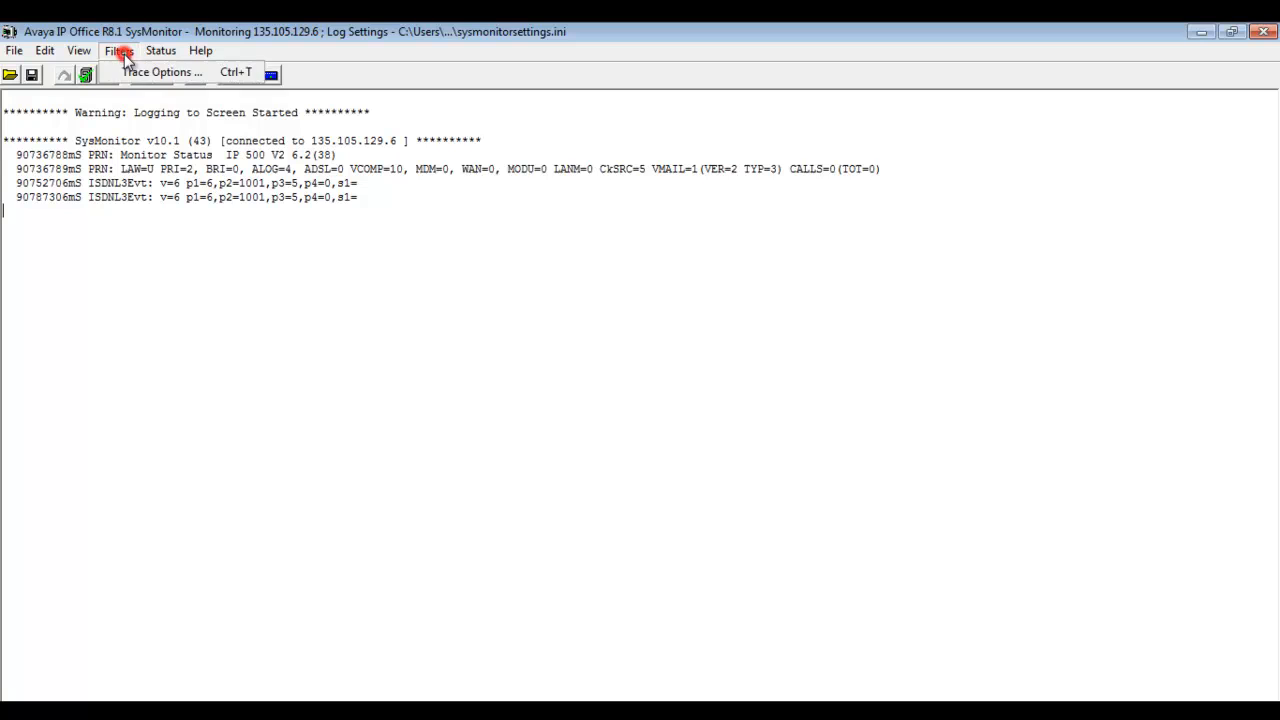
pyautogui.click(165, 73)
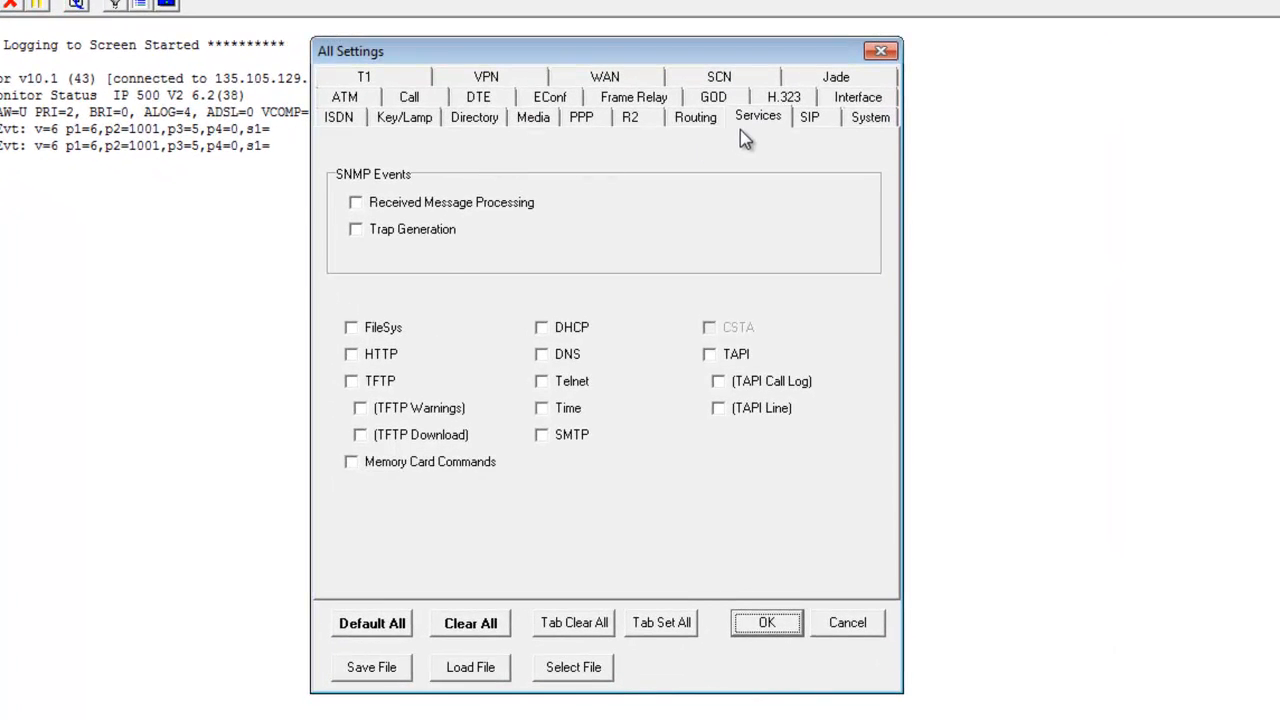
pyautogui.click(757, 117)
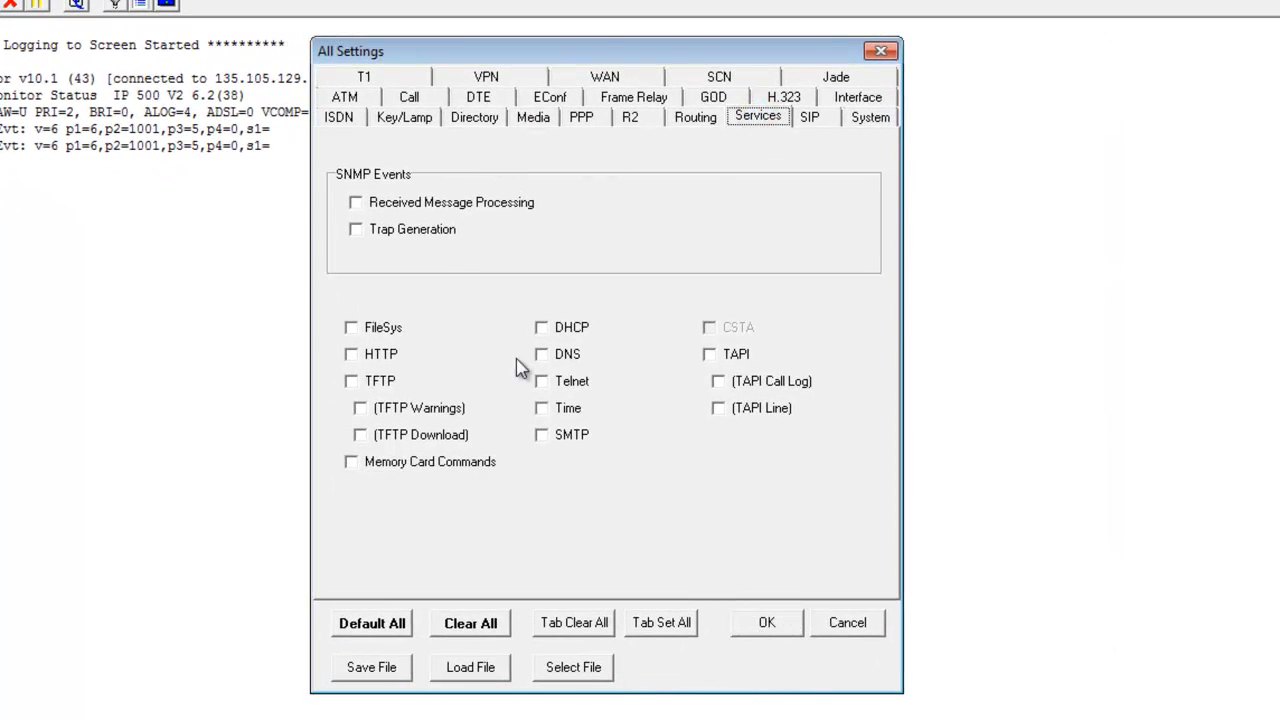
pyautogui.click(351, 354)
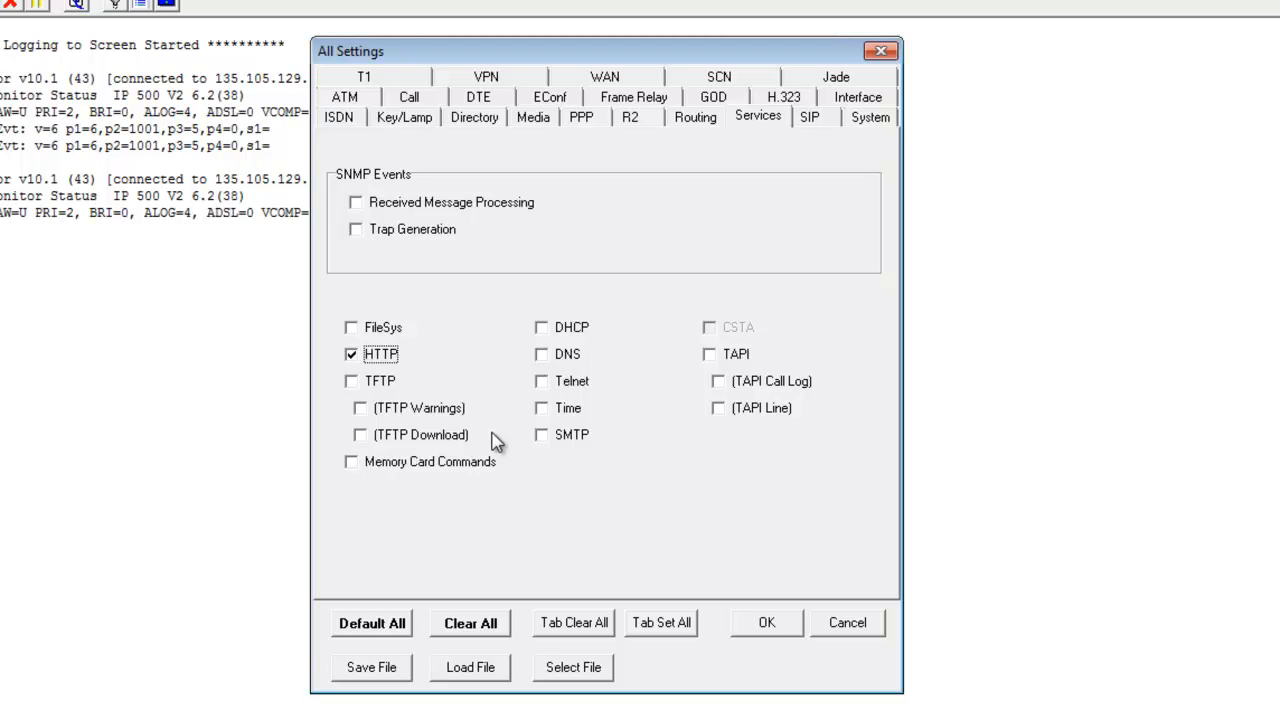
pyautogui.click(350, 463)
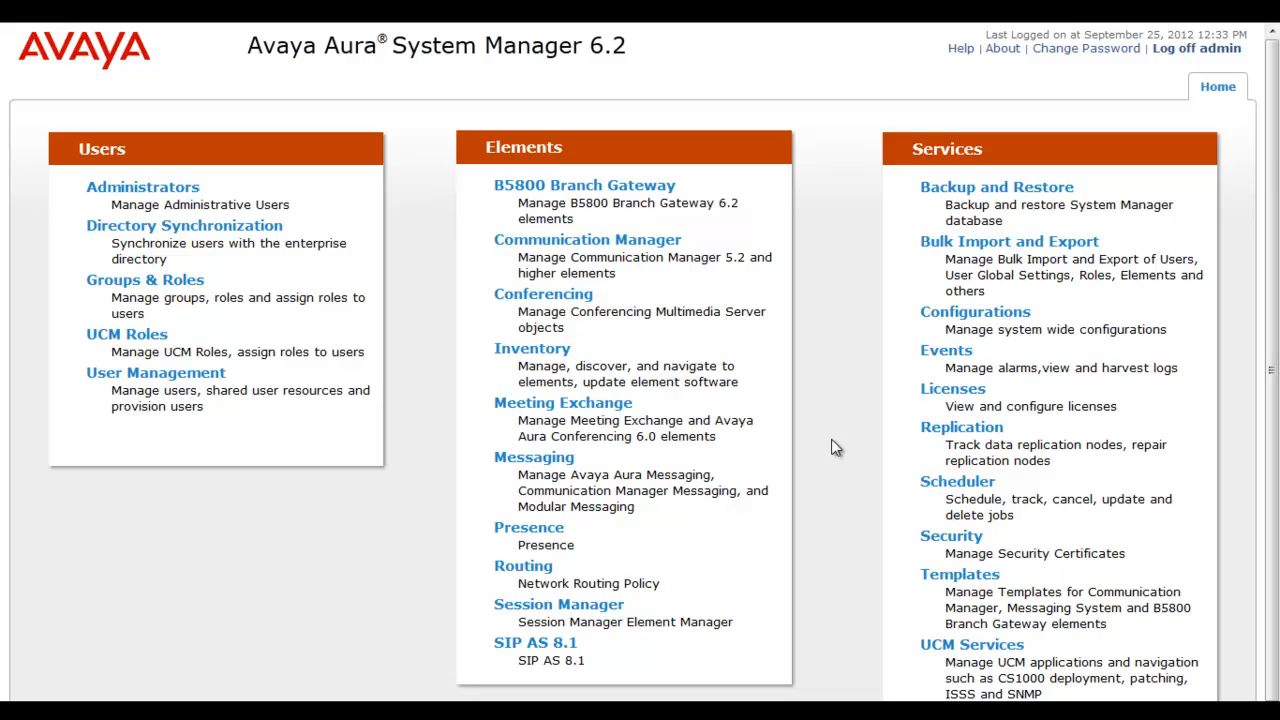
# Go to B5800 Branch Gateway Backup and Restore, select SIMSB5800, and start a backup.
pyautogui.click(672, 185)
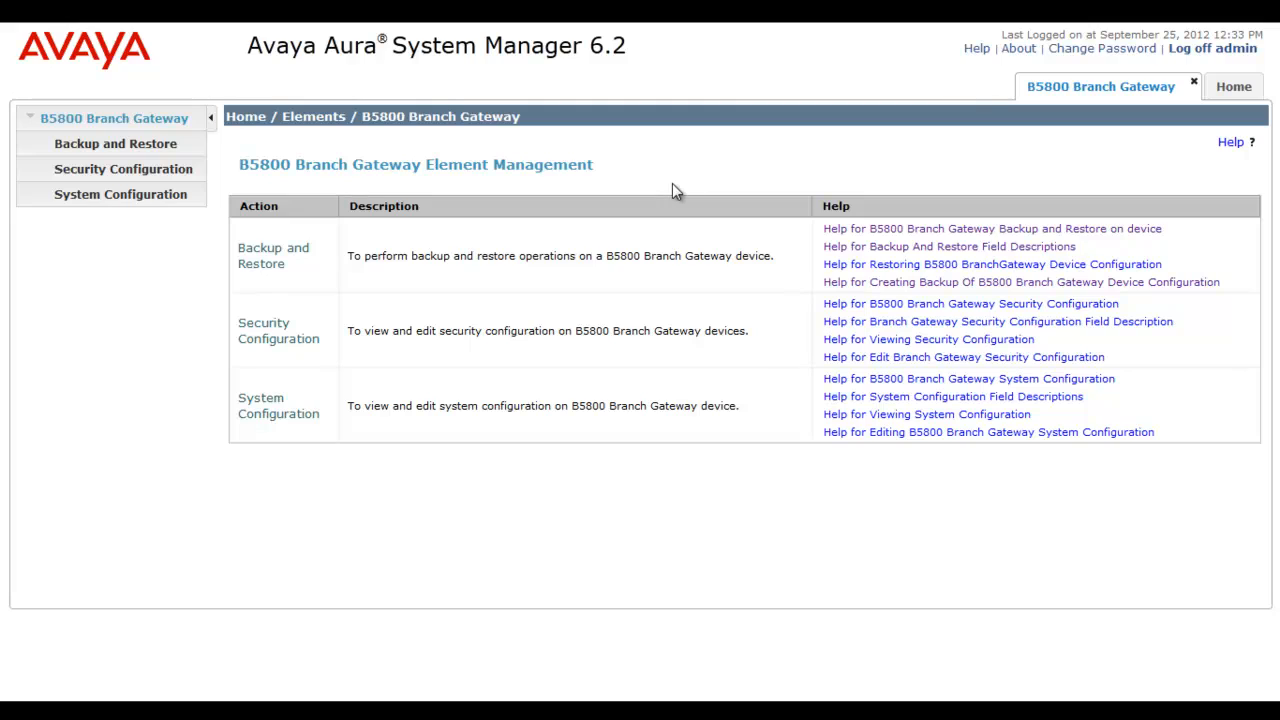
pyautogui.click(172, 145)
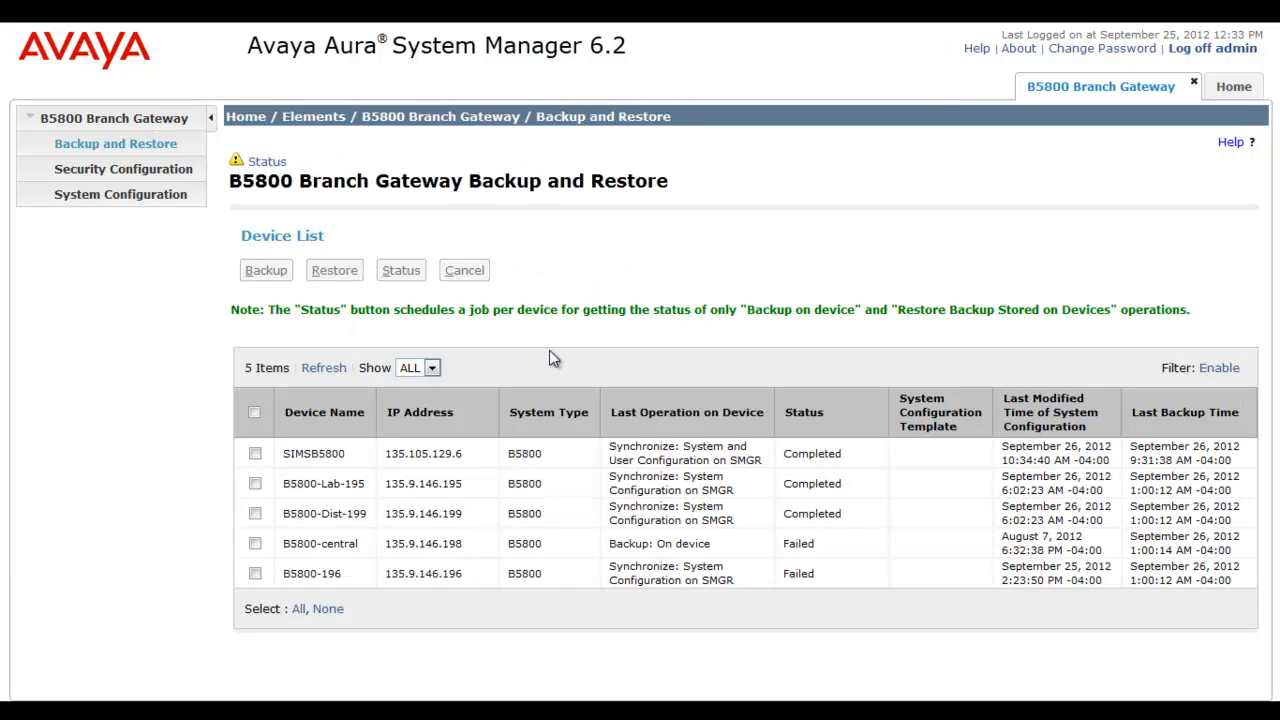
pyautogui.click(256, 453)
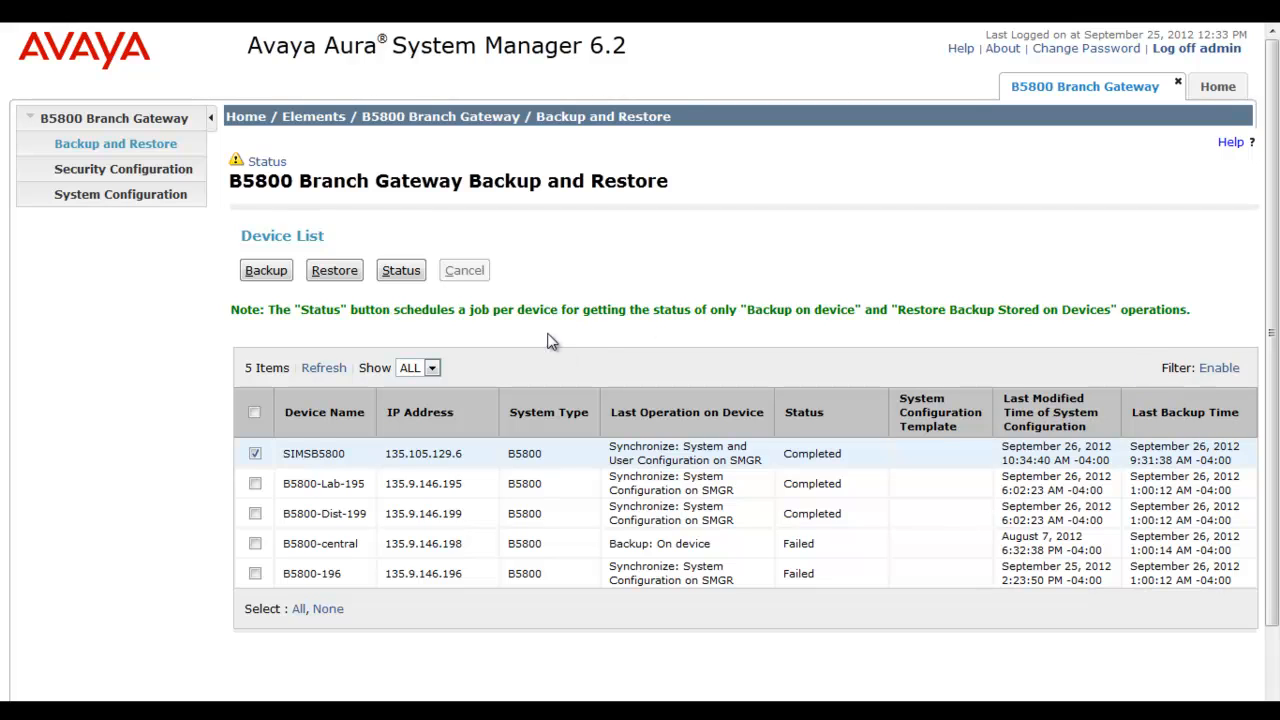
pyautogui.click(266, 272)
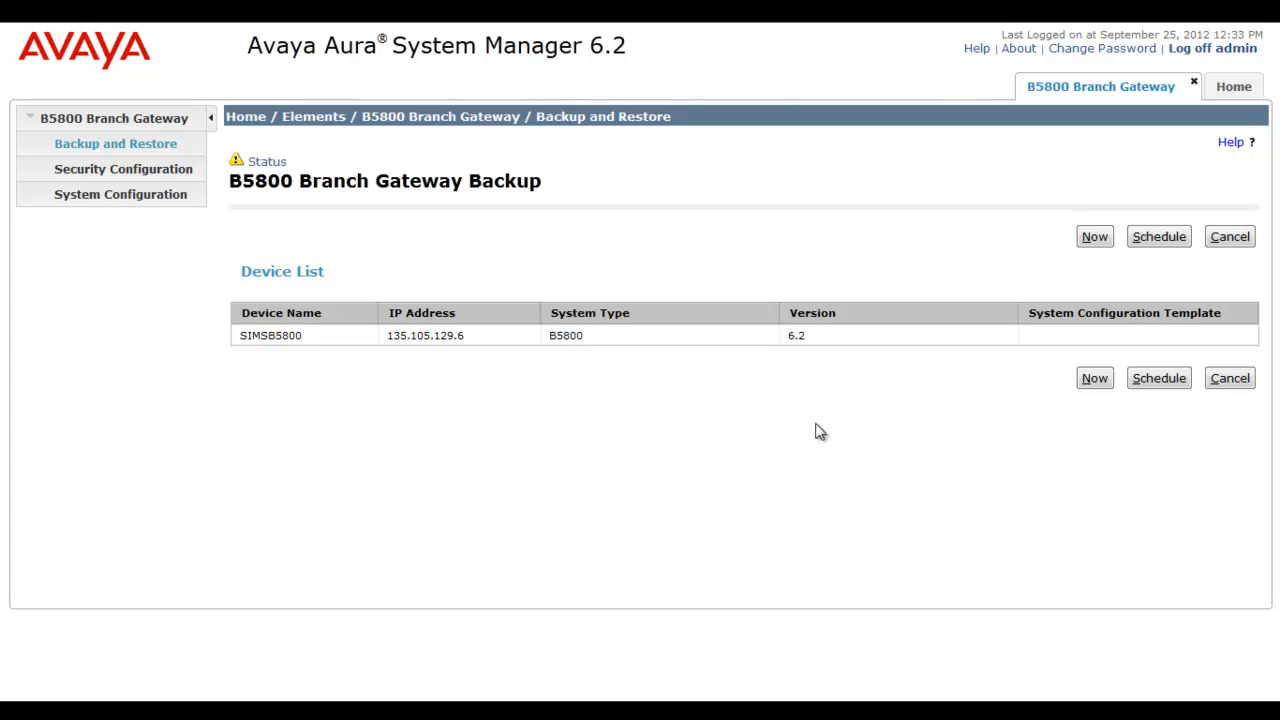
# Review the Daily scheduling options, cancel scheduling, and run the SIMSB5800 backup now.
pyautogui.click(1157, 379)
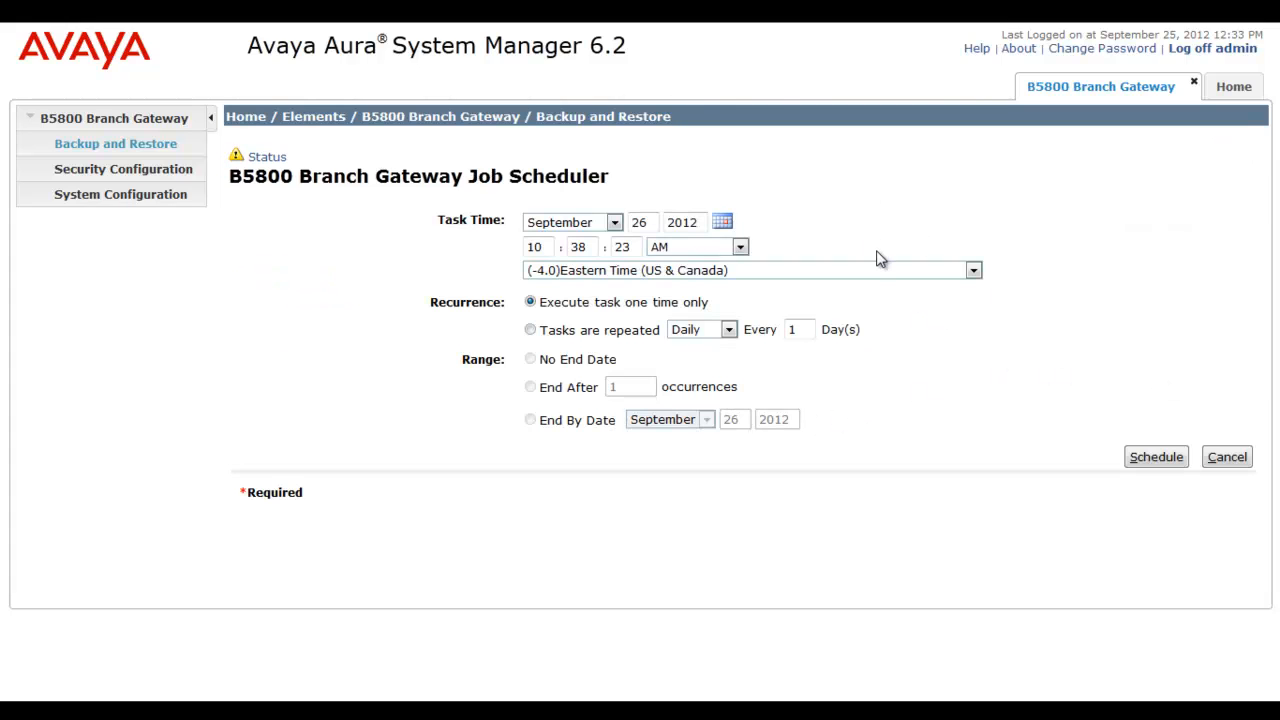
pyautogui.click(855, 242)
pyautogui.click(733, 333)
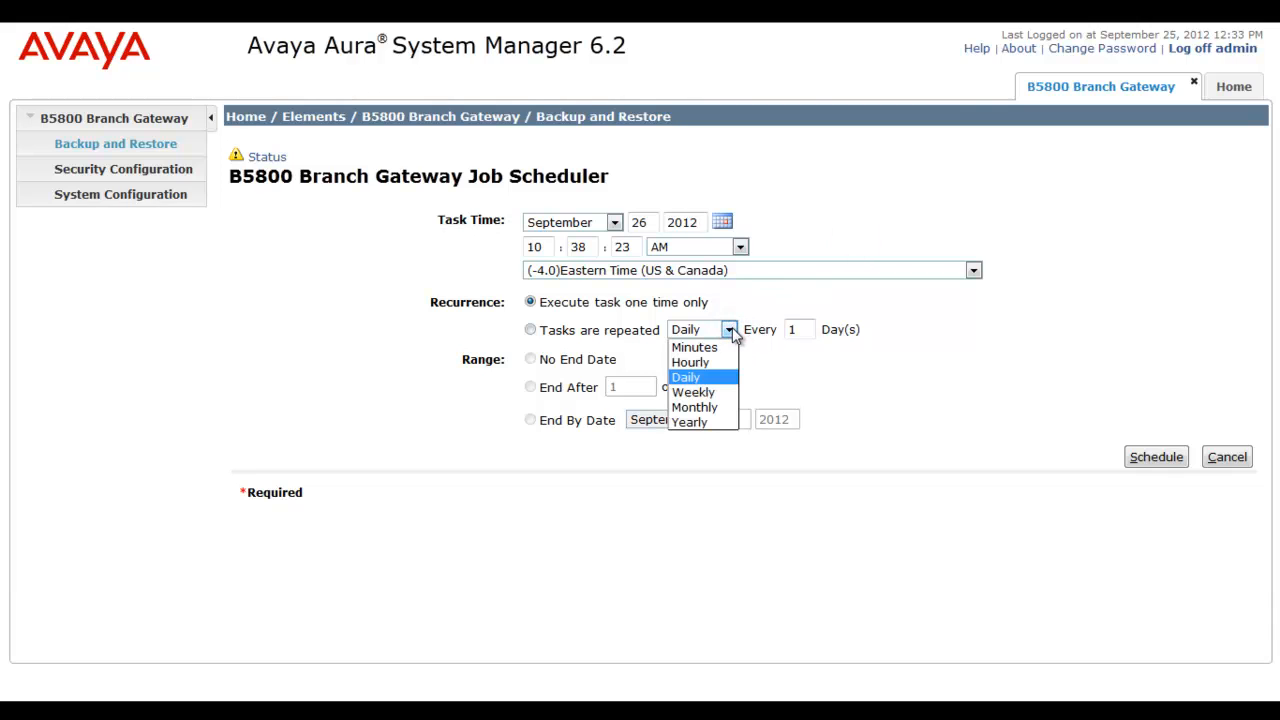
pyautogui.click(756, 349)
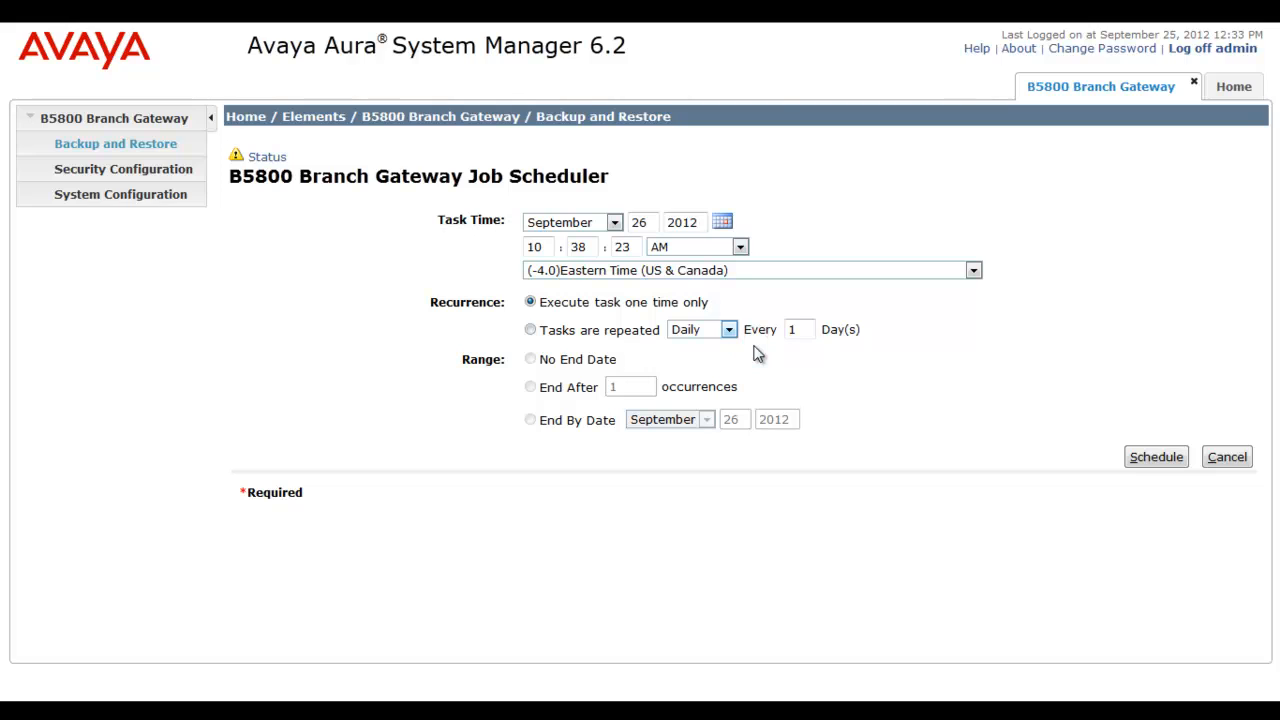
pyautogui.click(758, 380)
pyautogui.click(1220, 458)
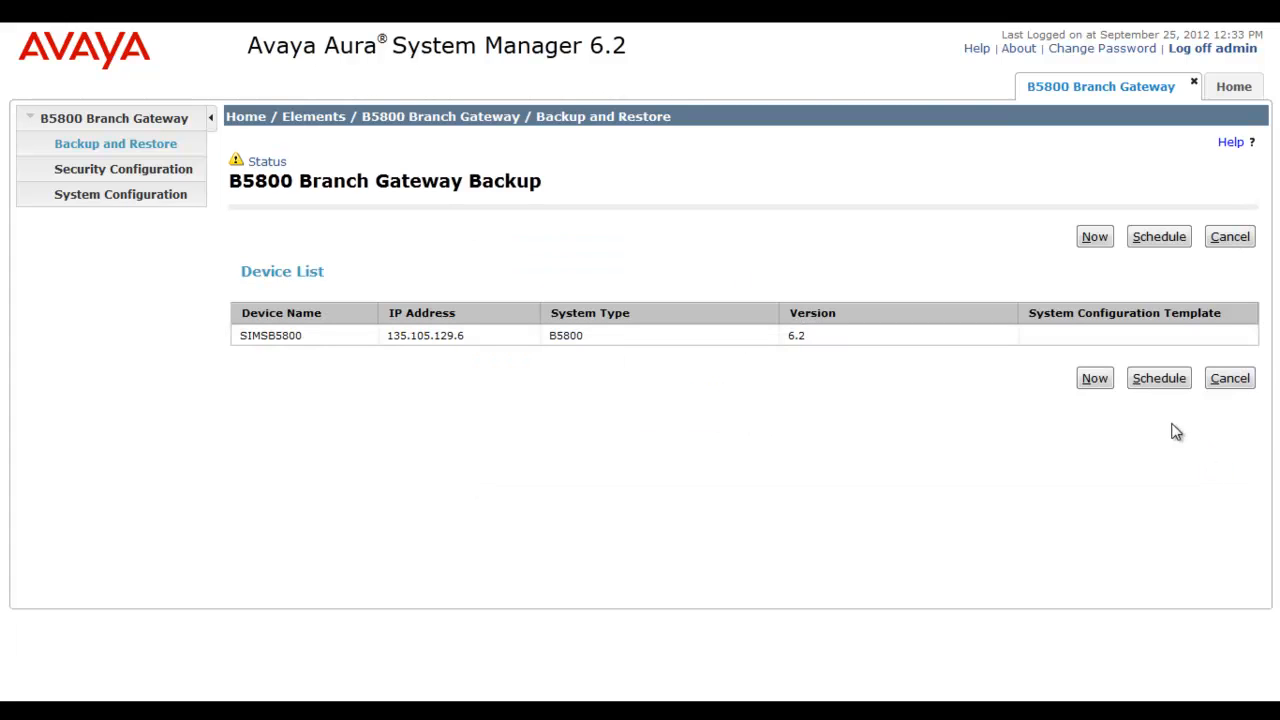
pyautogui.click(1097, 382)
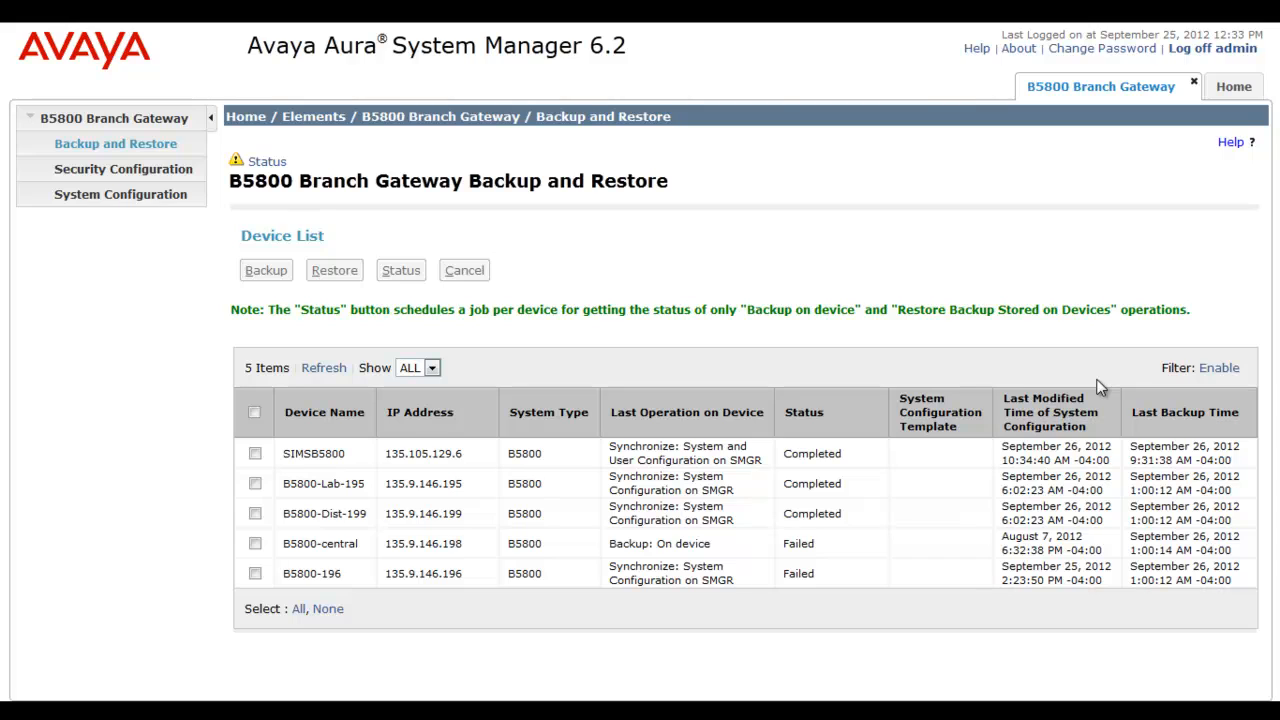
# Dismiss the backup status message and refresh SIMSB5800 until it shows Backup Started.
pyautogui.click(262, 161)
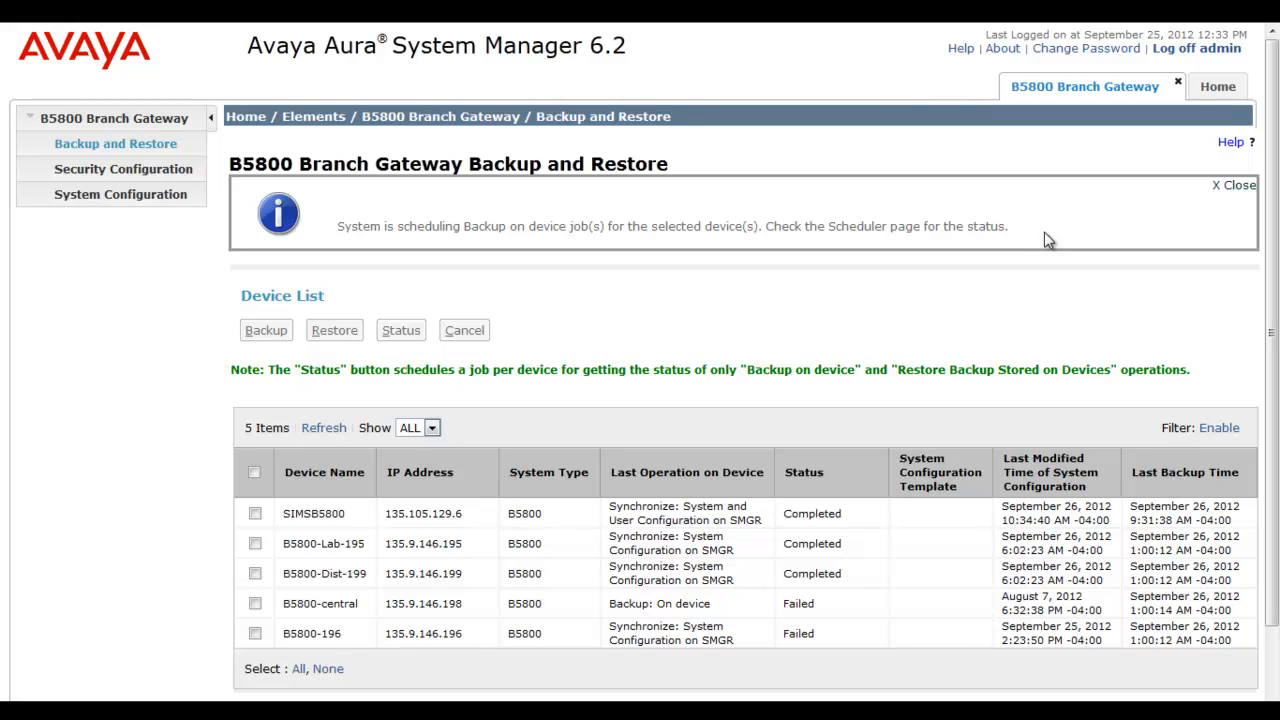
pyautogui.click(1236, 187)
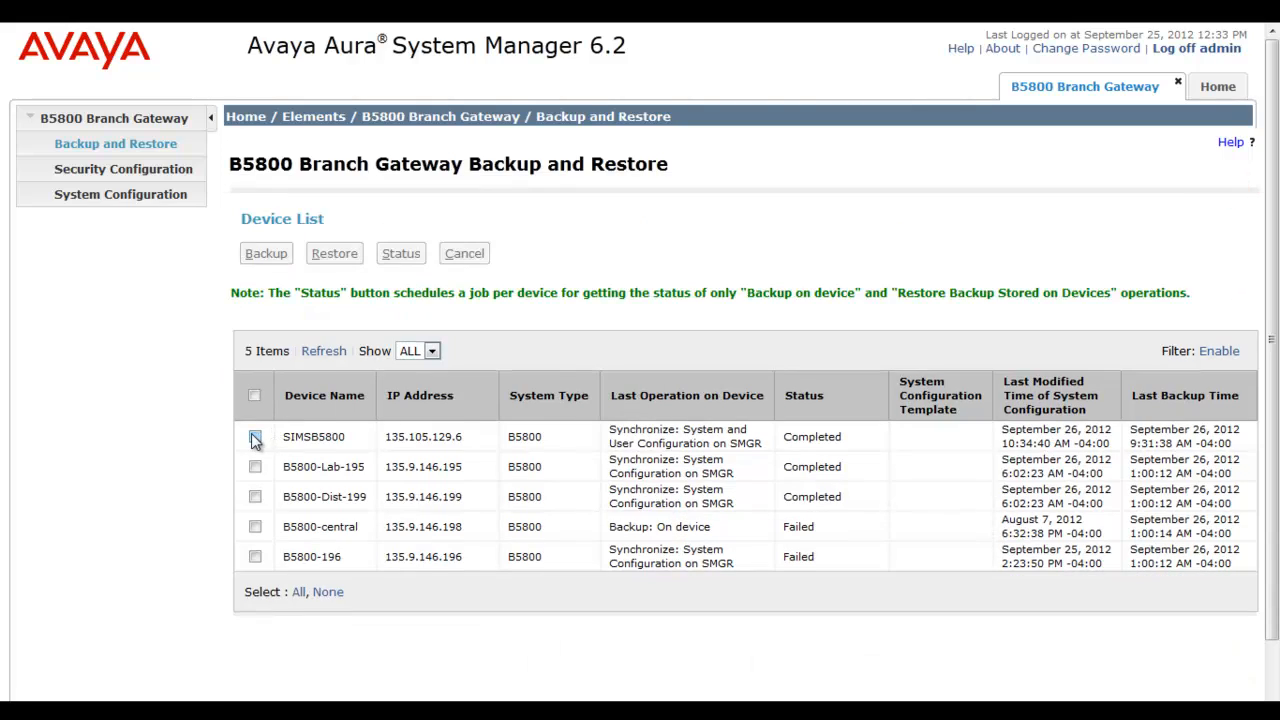
pyautogui.click(255, 439)
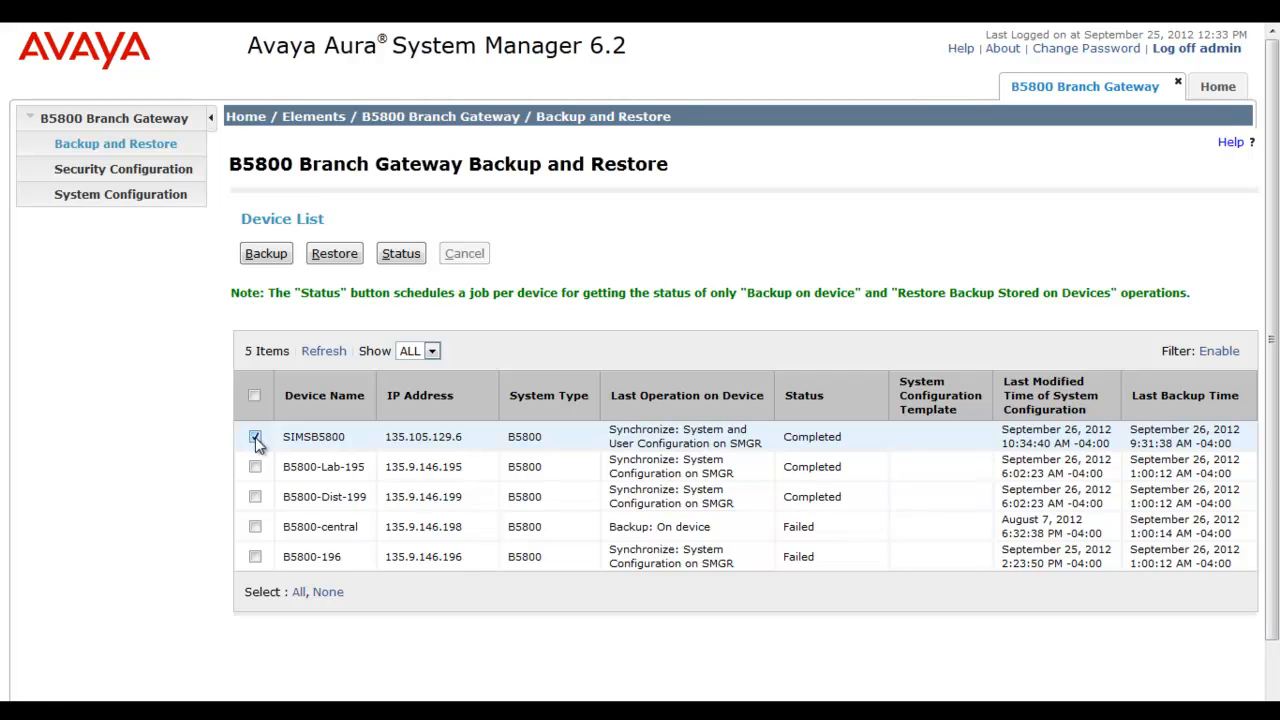
pyautogui.click(325, 352)
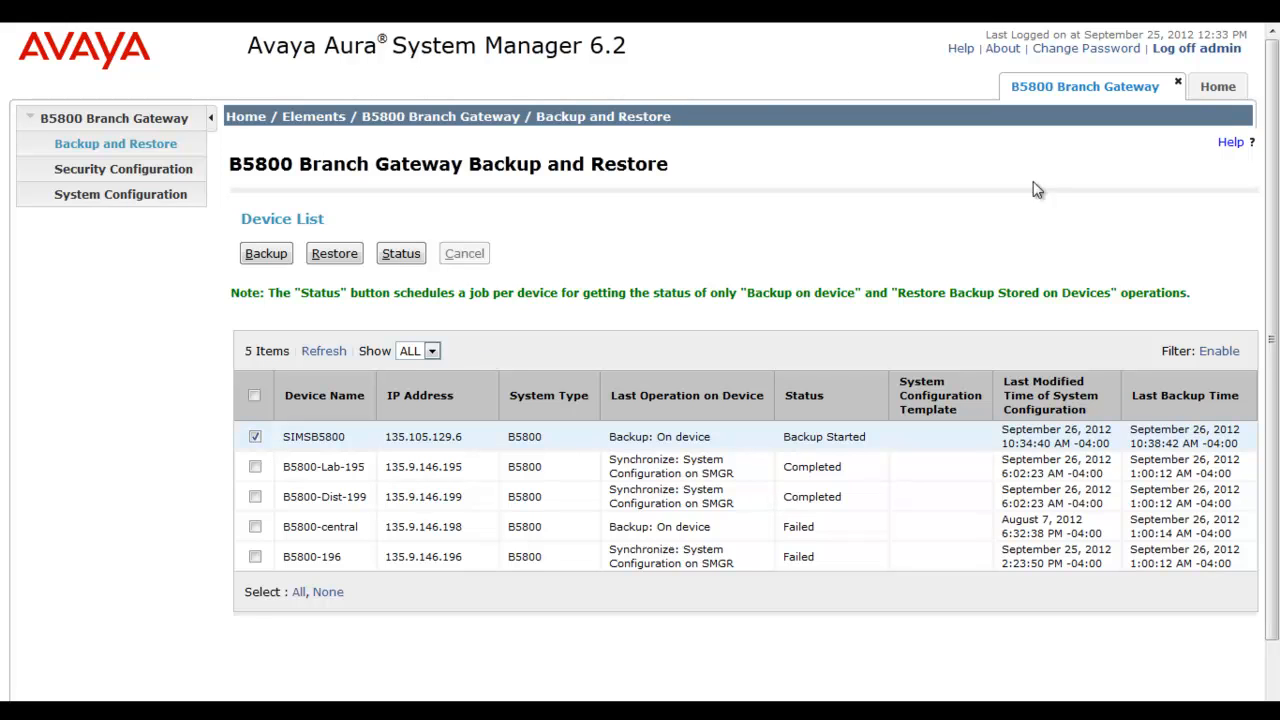
pyautogui.click(1230, 92)
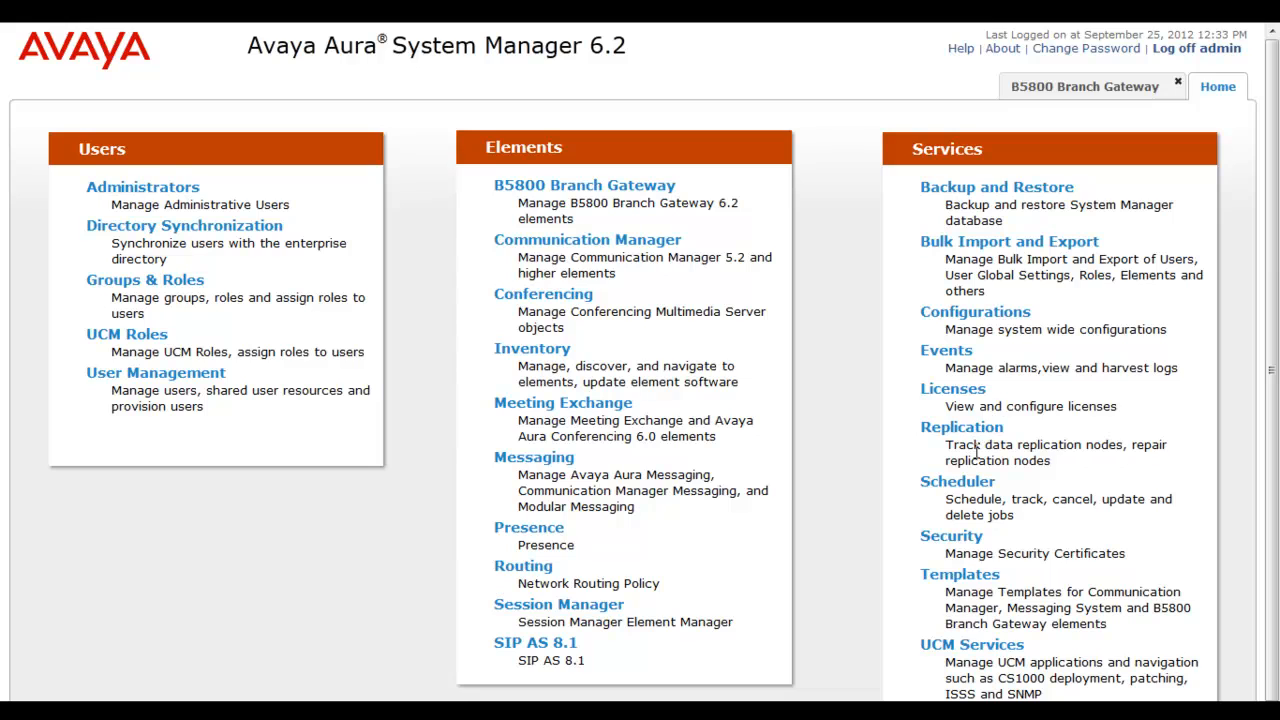
# Review the B5800_Backup_OnDevice job under Completed Jobs, then request SIMSB5800's backup status.
pyautogui.click(978, 482)
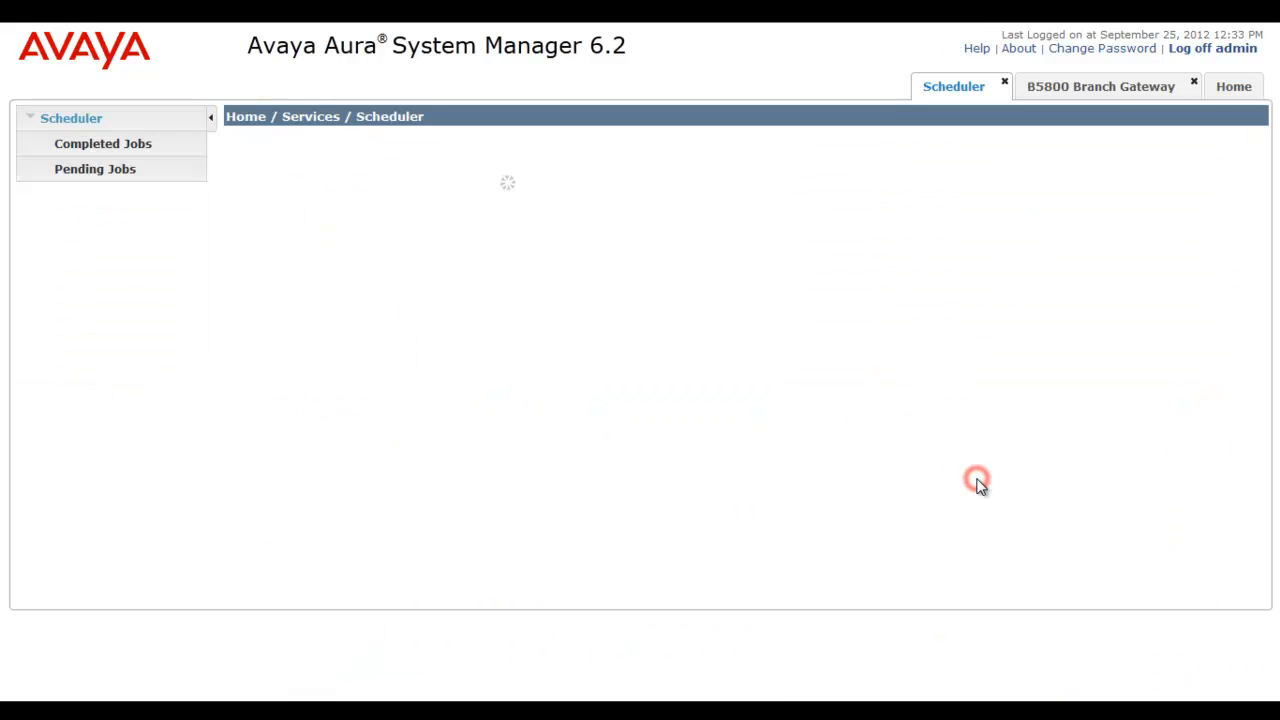
pyautogui.click(152, 145)
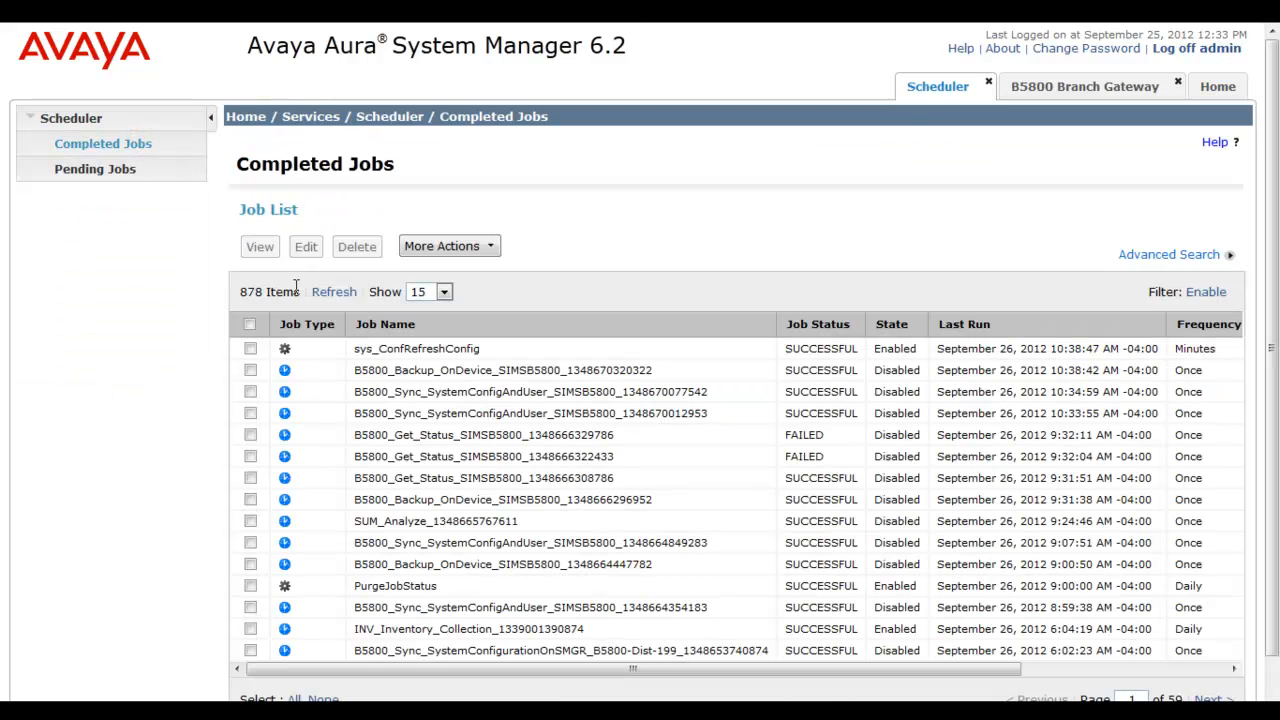
pyautogui.click(250, 370)
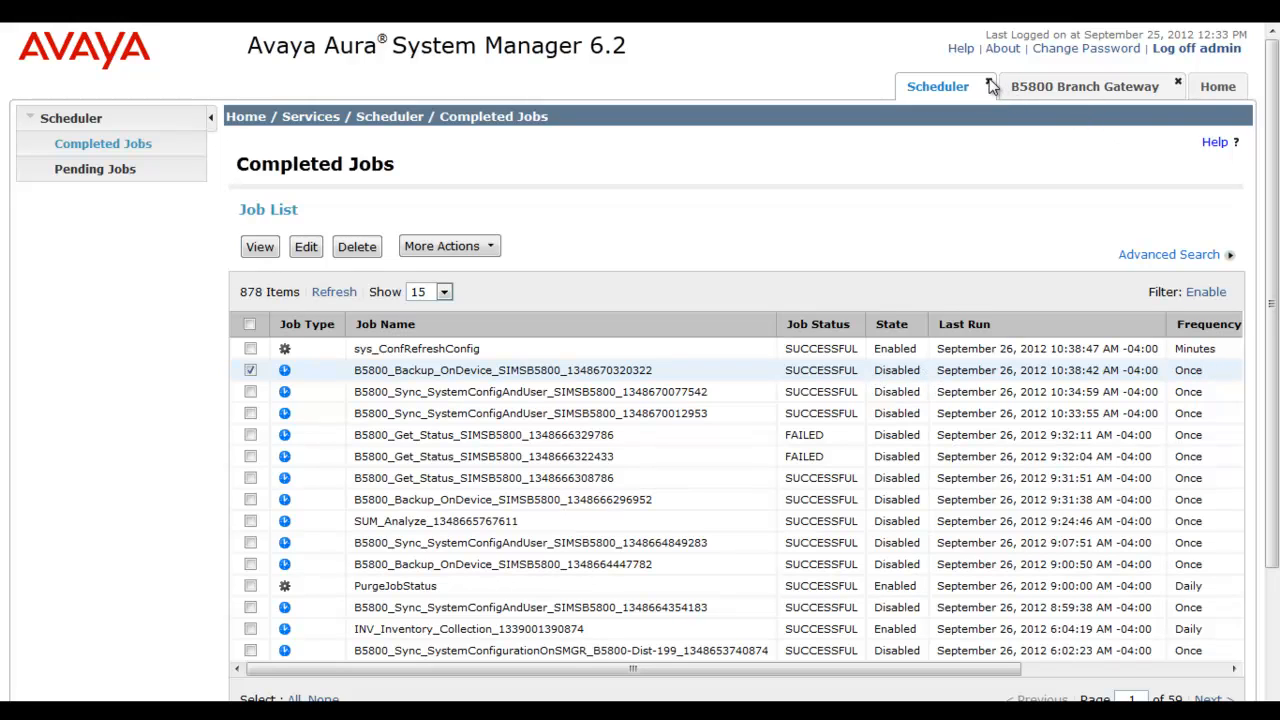
pyautogui.click(424, 246)
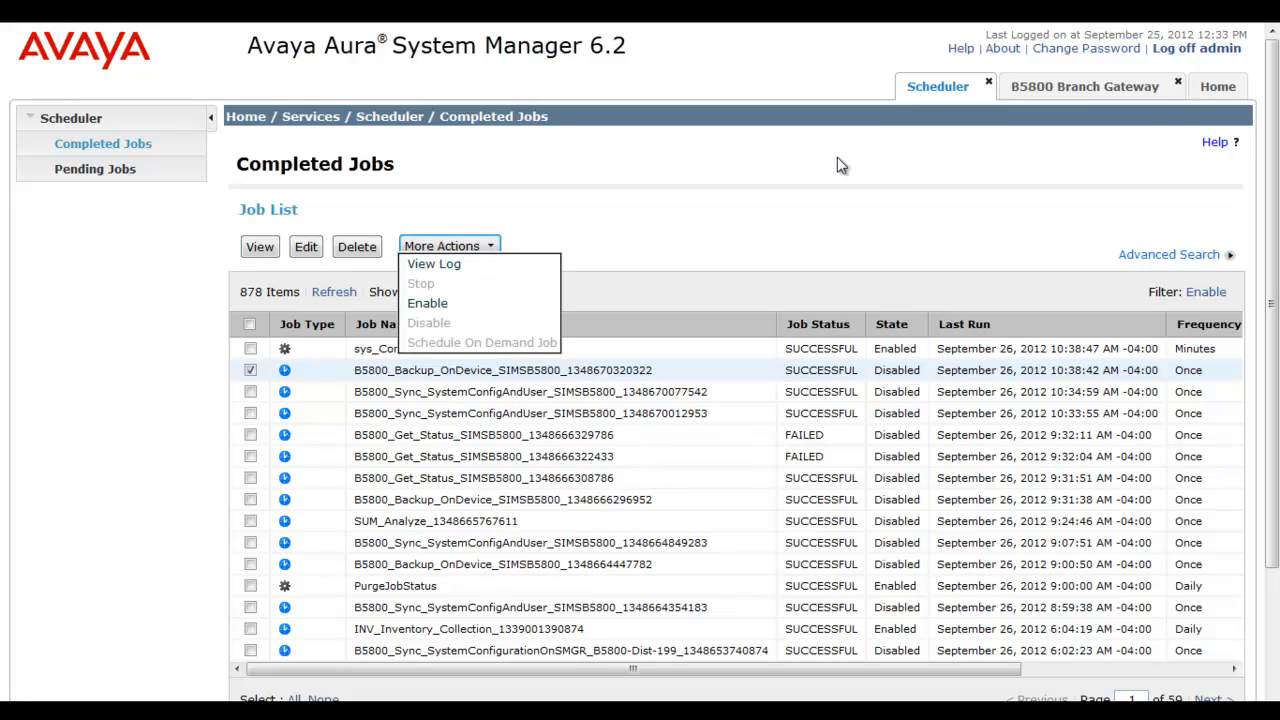
pyautogui.click(989, 83)
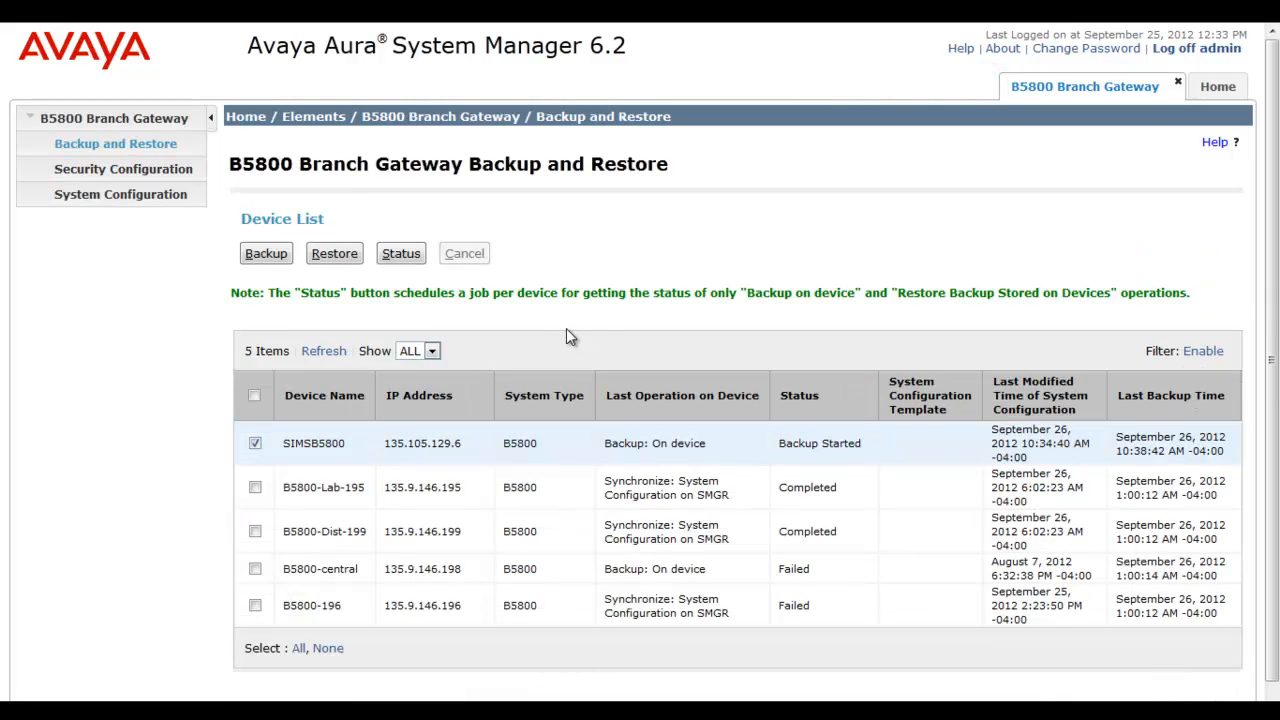
pyautogui.click(418, 255)
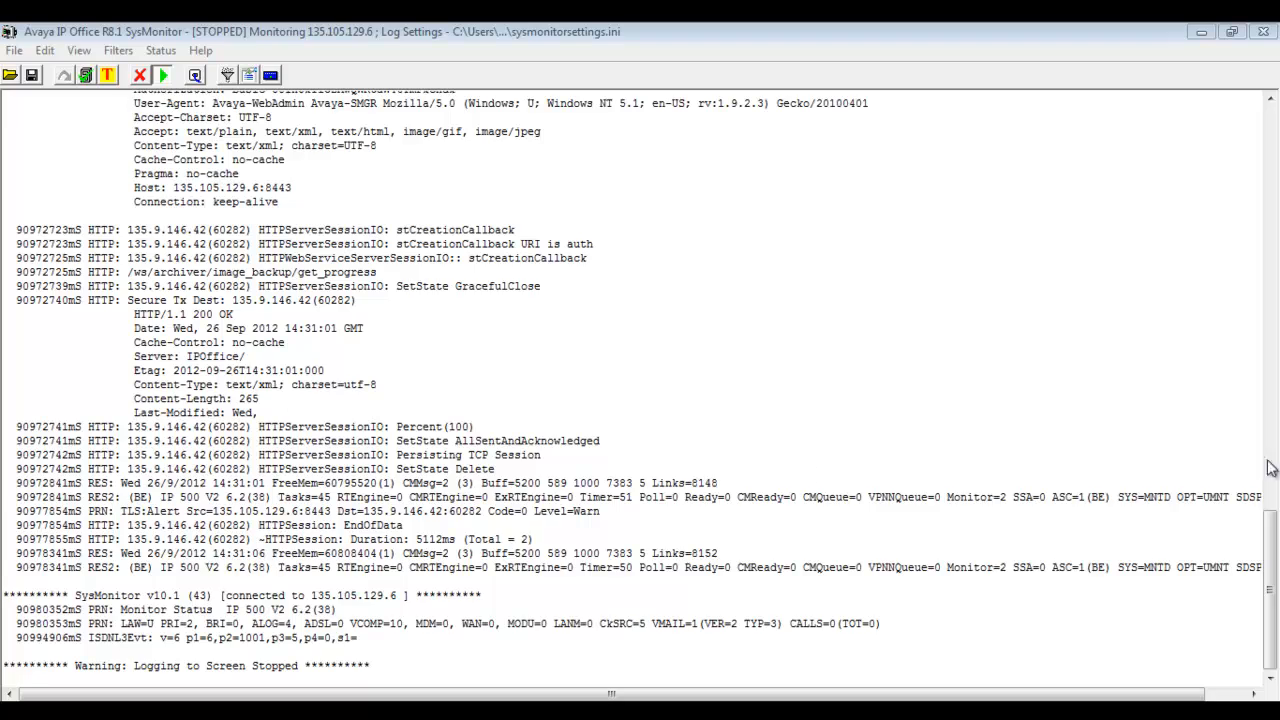
pyautogui.moveTo(1267, 543); pyautogui.dragTo(1266, 200)
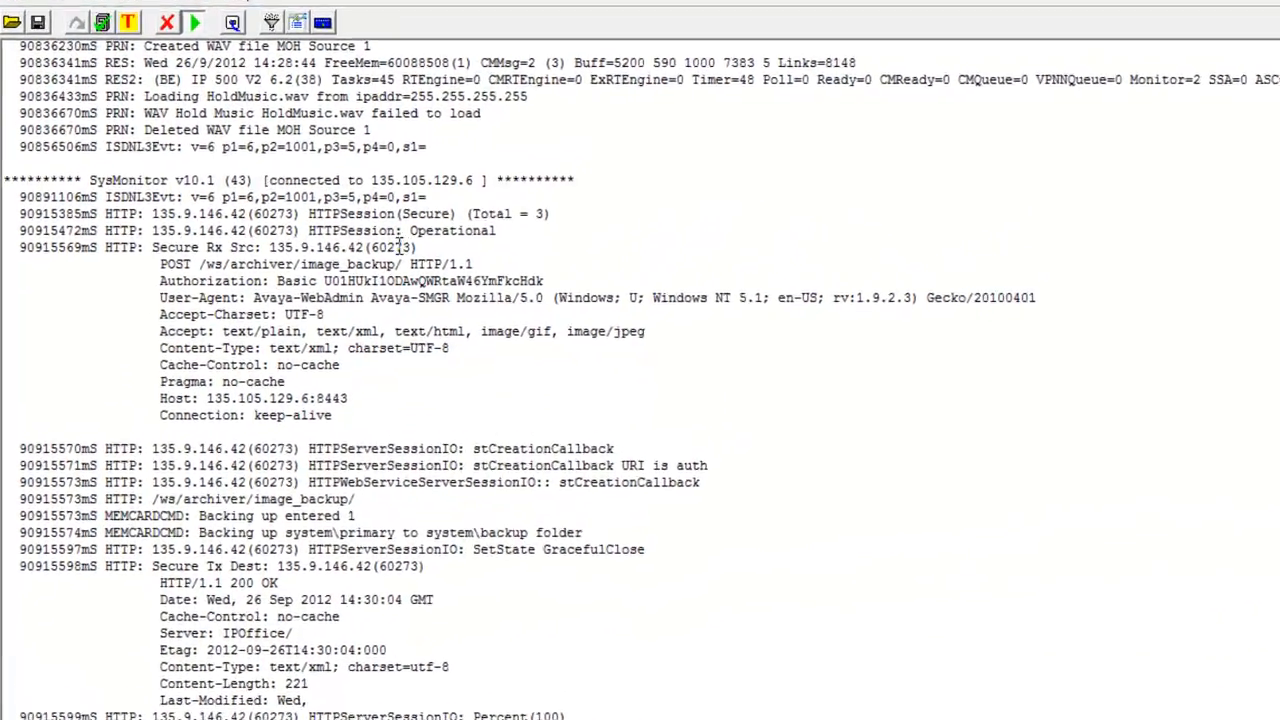
pyautogui.click(421, 246)
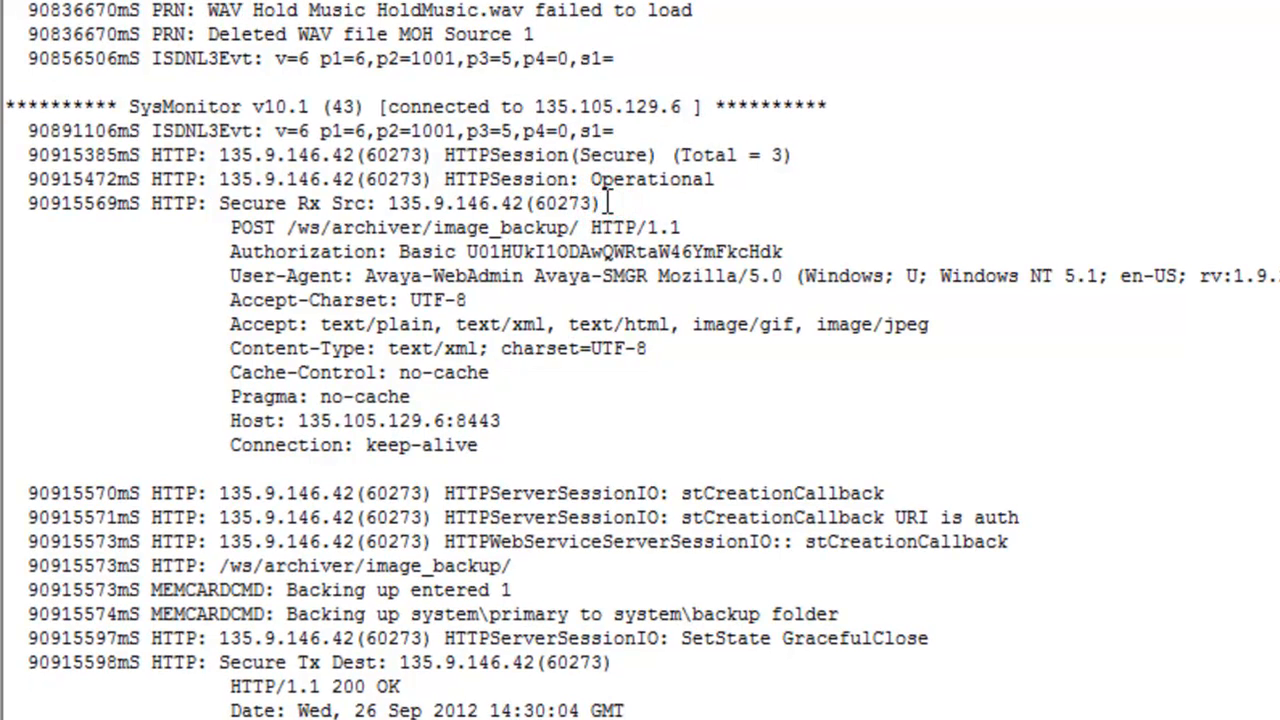
pyautogui.click(698, 227)
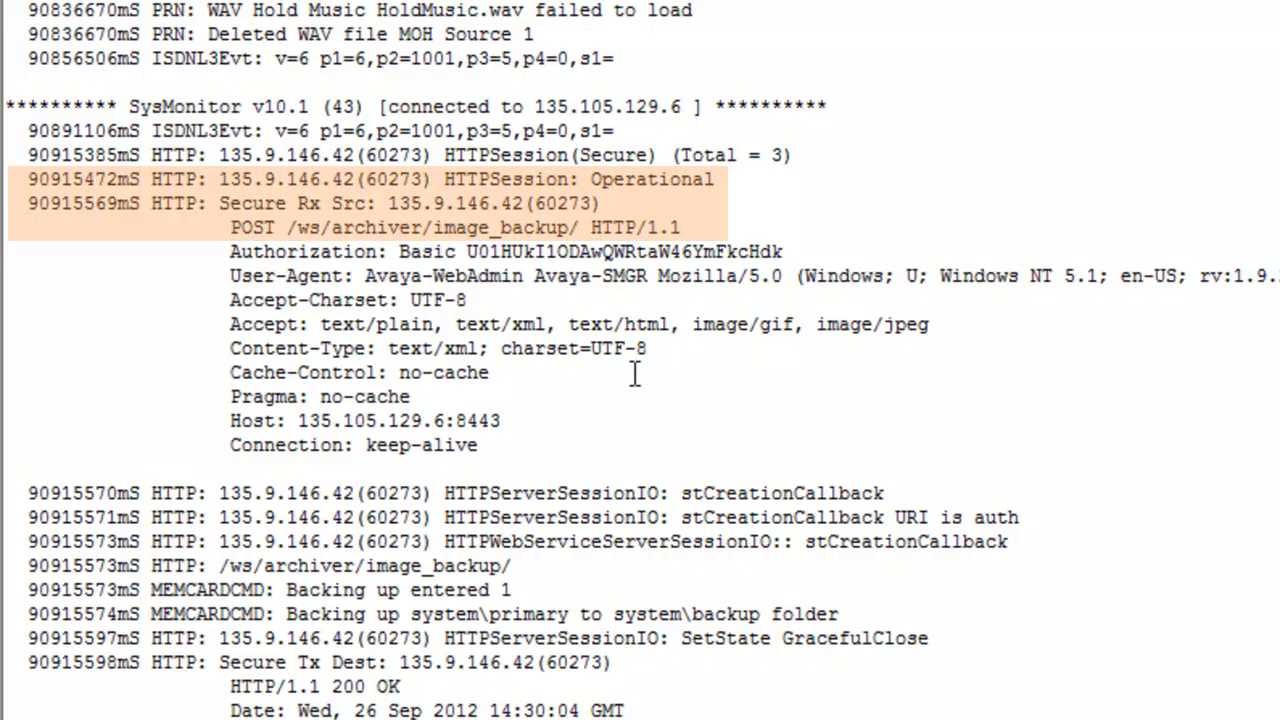
pyautogui.click(543, 566)
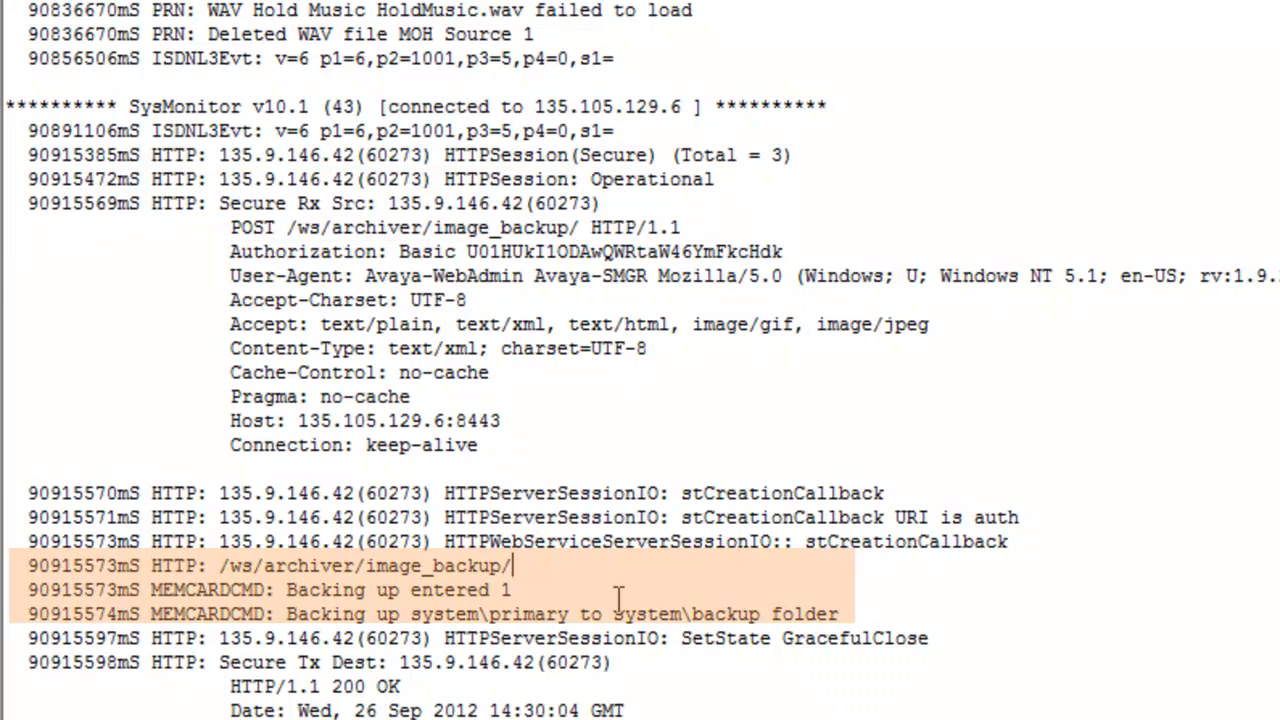
pyautogui.click(570, 614)
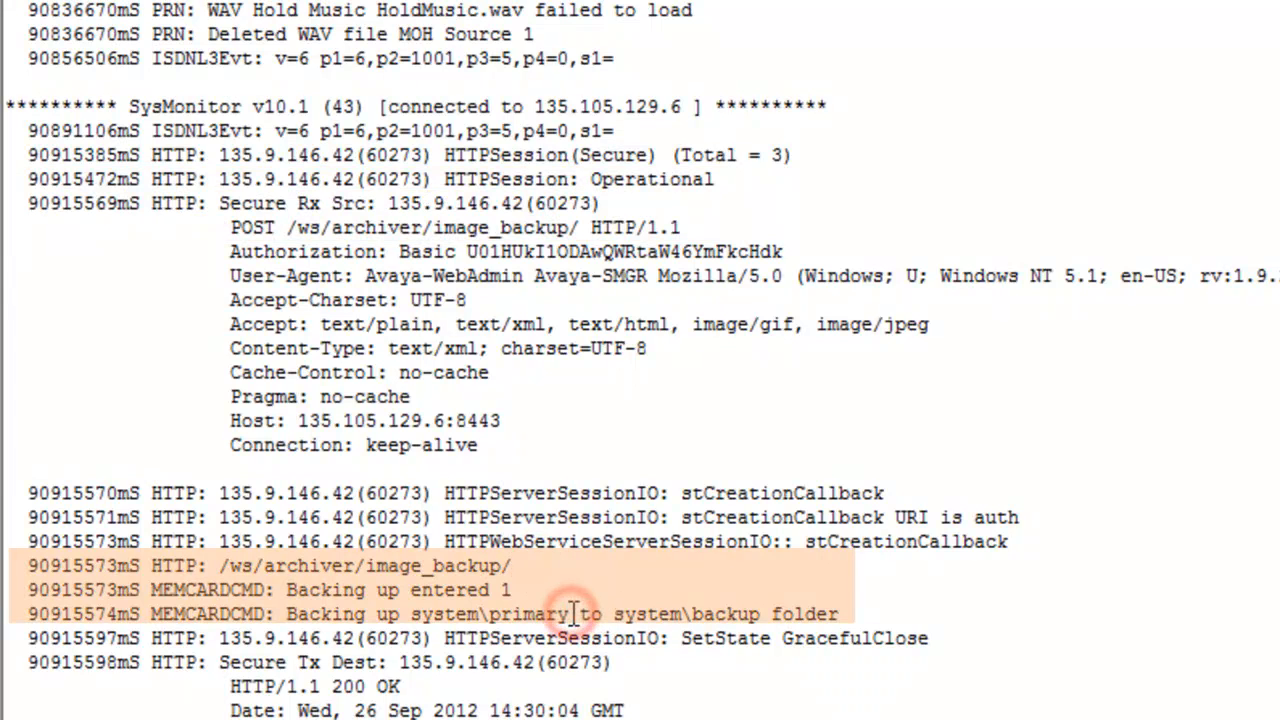
pyautogui.click(849, 612)
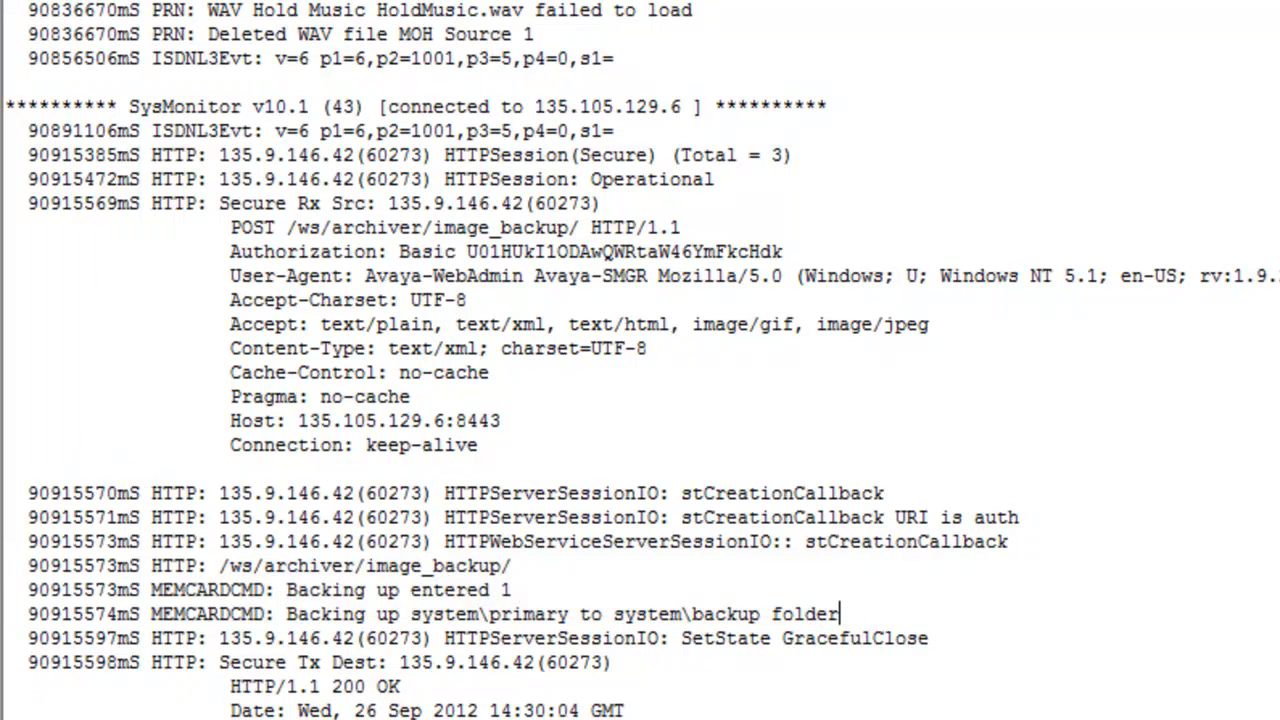
pyautogui.scroll(-6, 640, 360)
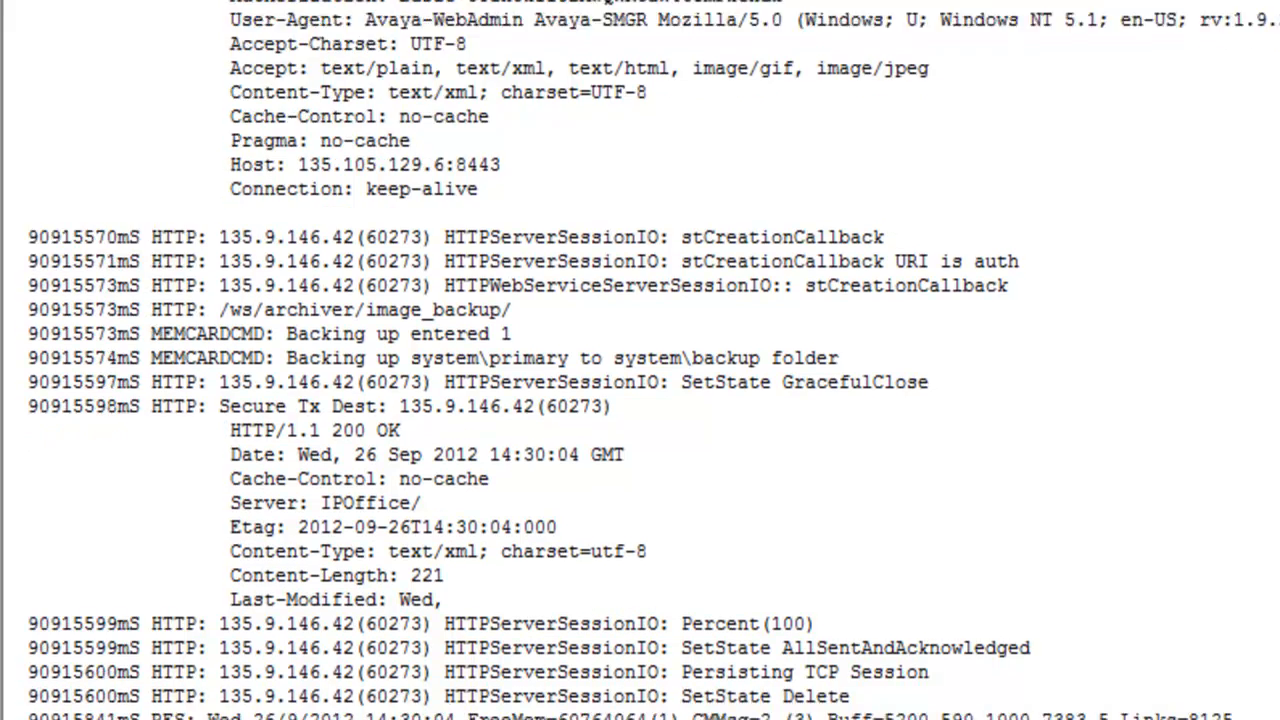
pyautogui.click(849, 428)
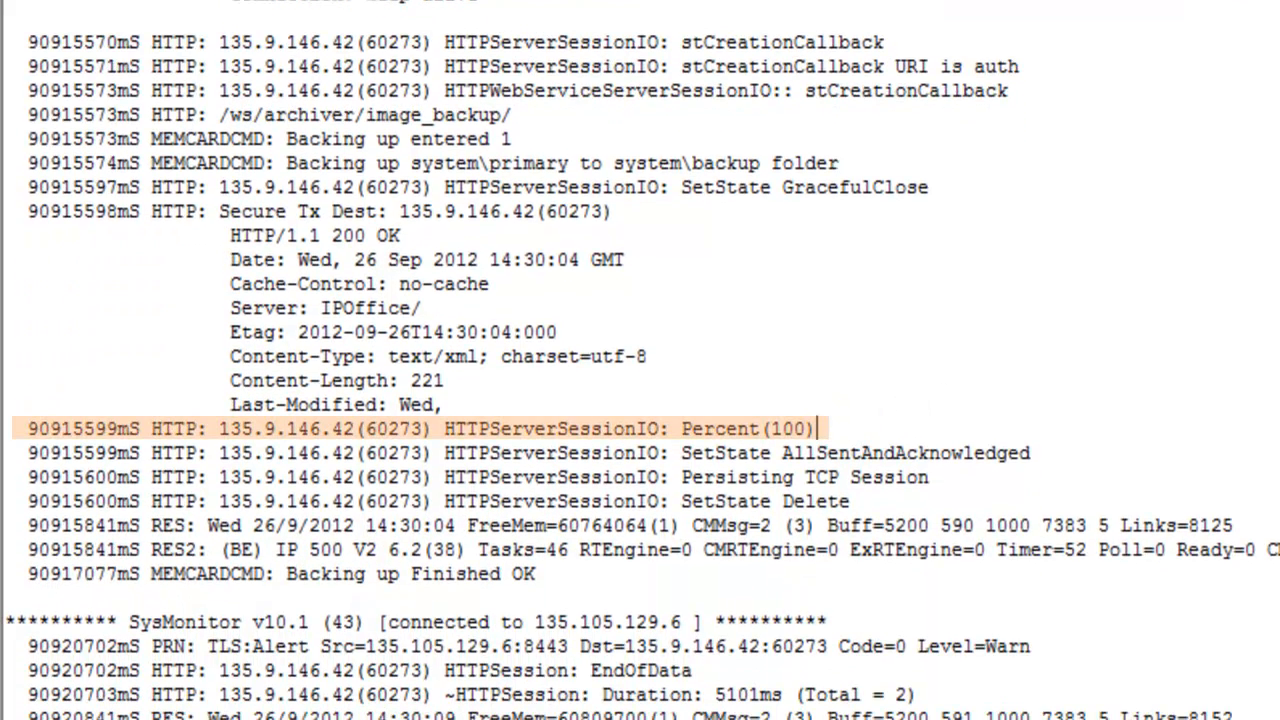
pyautogui.scroll(-3, 640, 400)
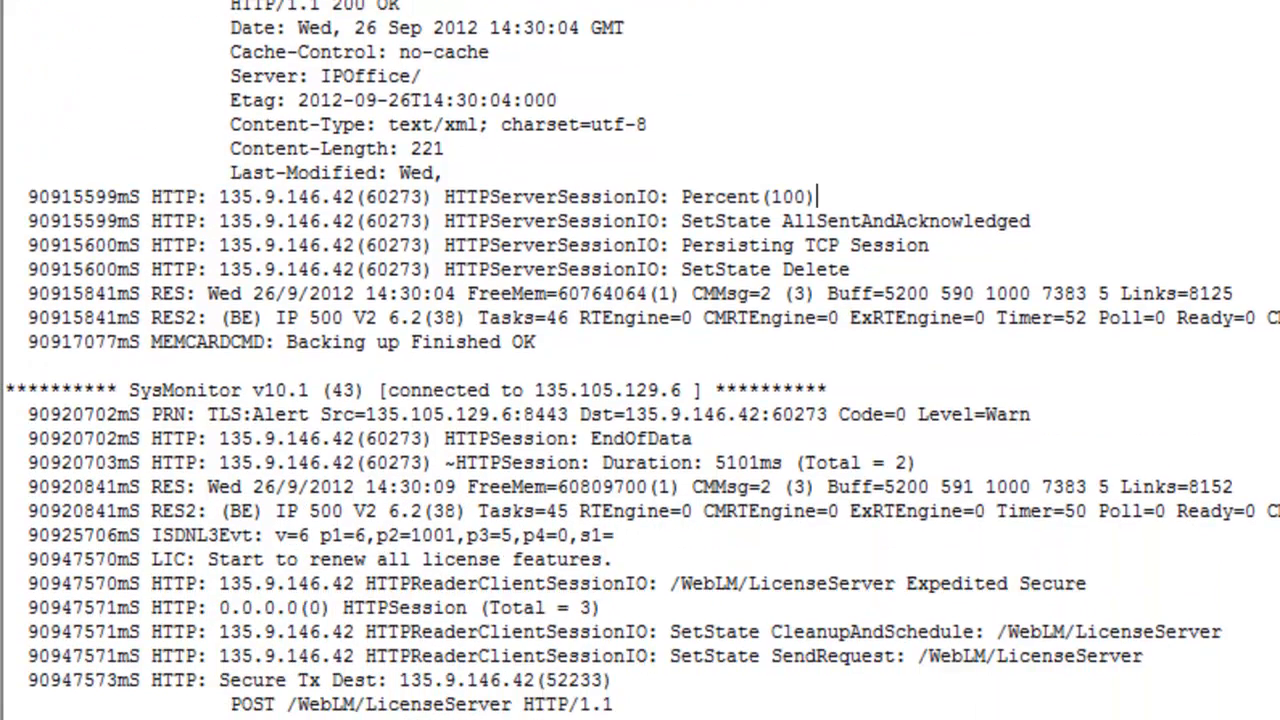
pyautogui.scroll(-1, 640, 360)
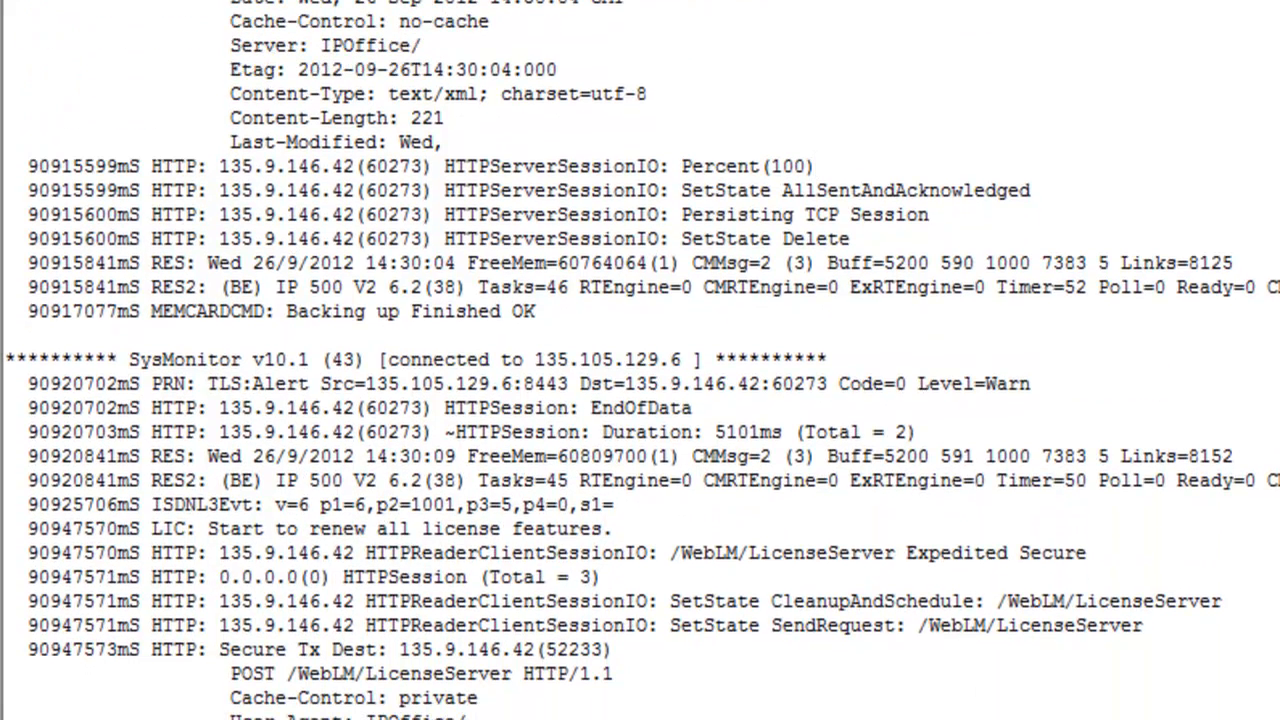
pyautogui.scroll(-4, 640, 360)
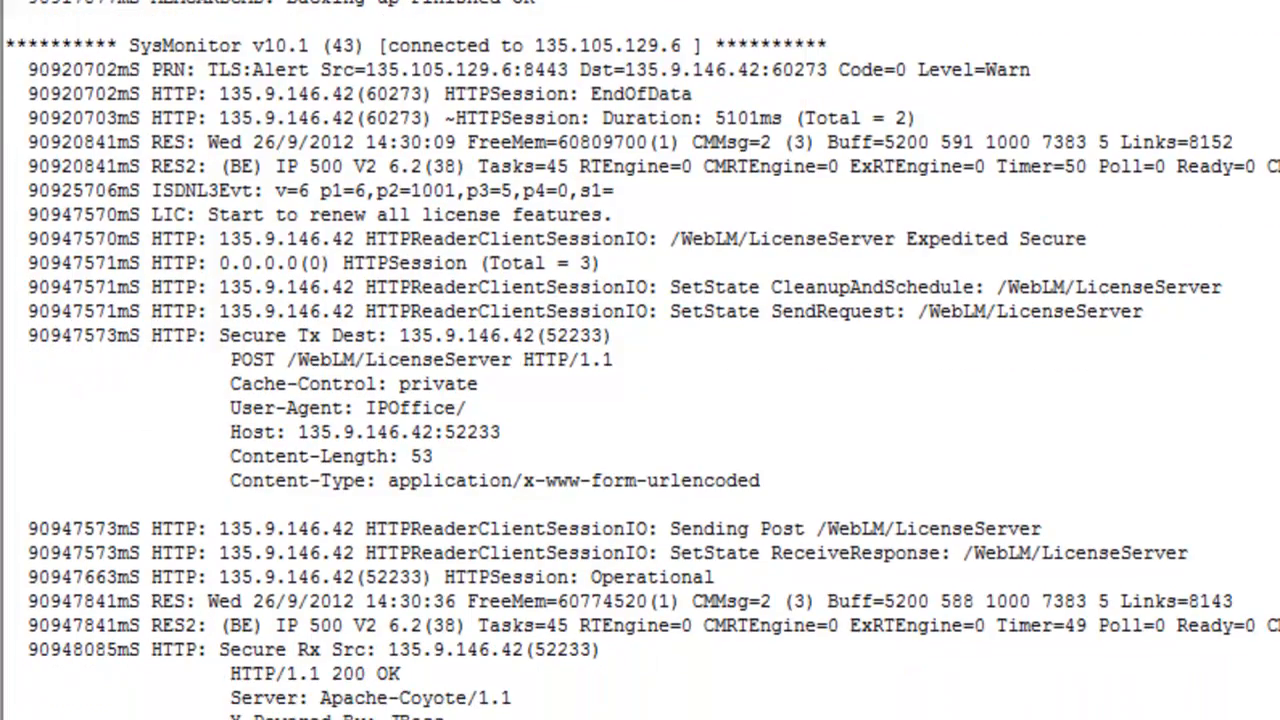
pyautogui.scroll(-10, 640, 360)
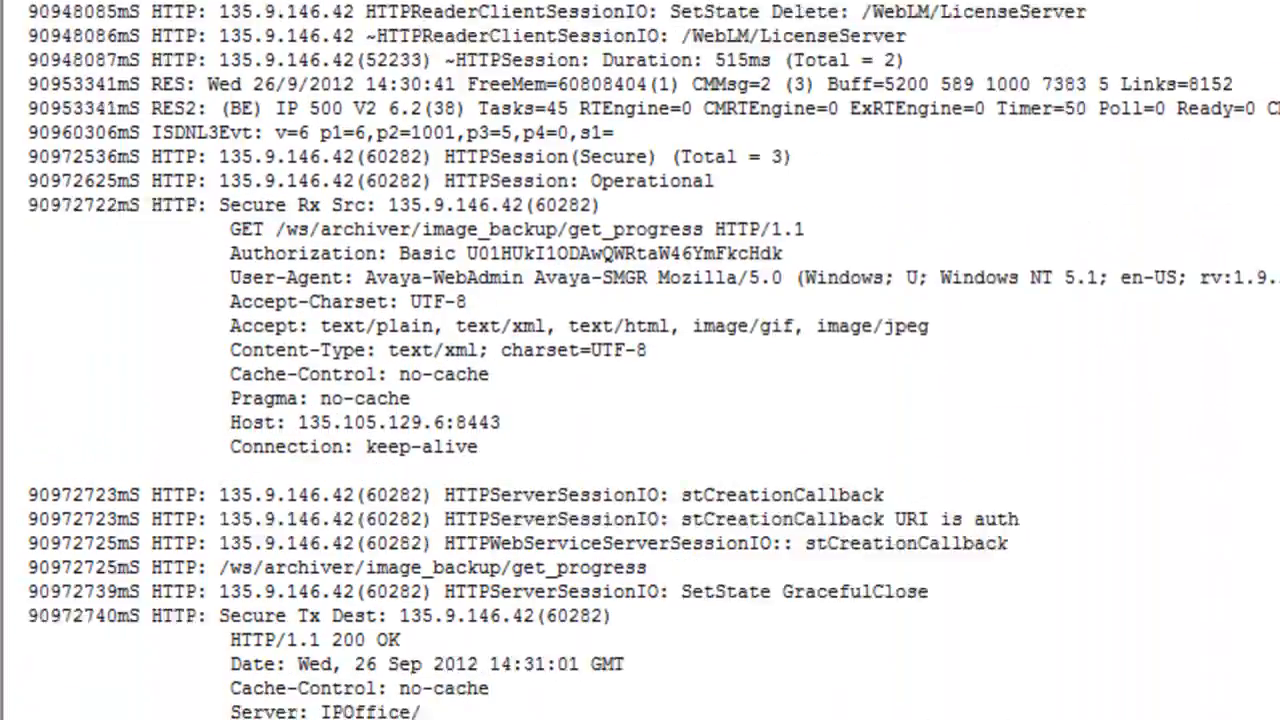
pyautogui.scroll(-3, 640, 360)
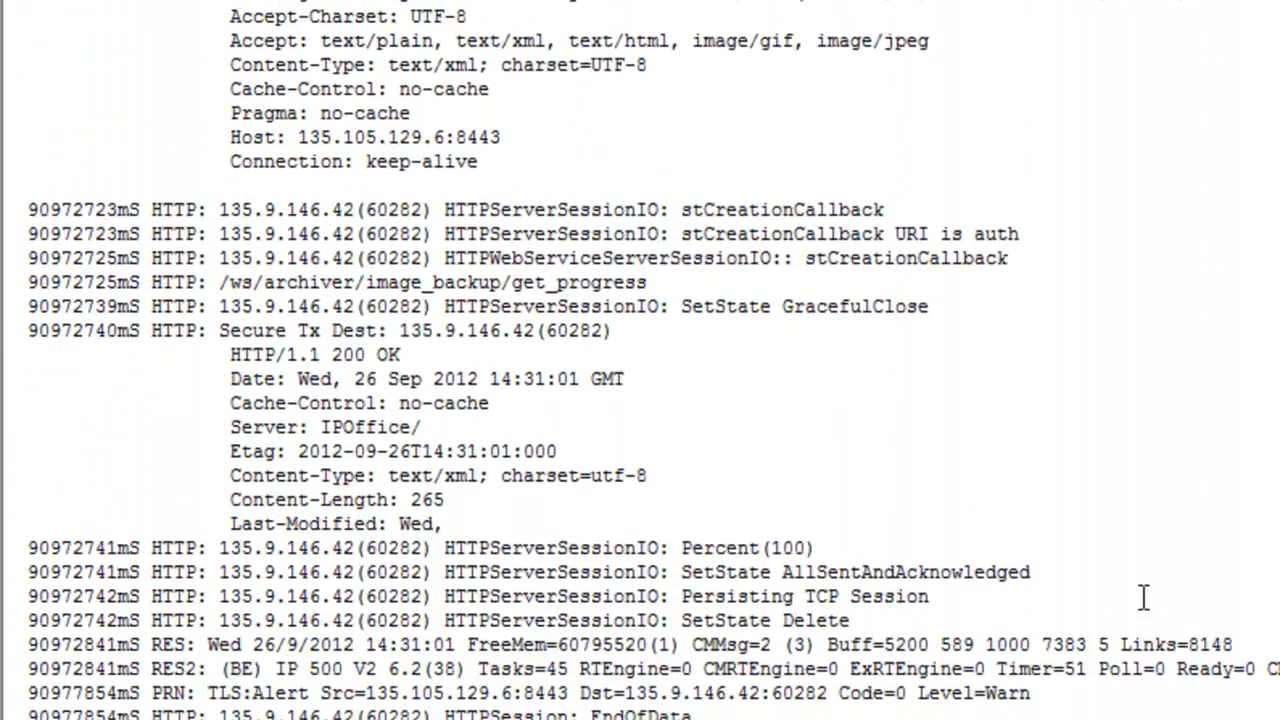
pyautogui.click(674, 284)
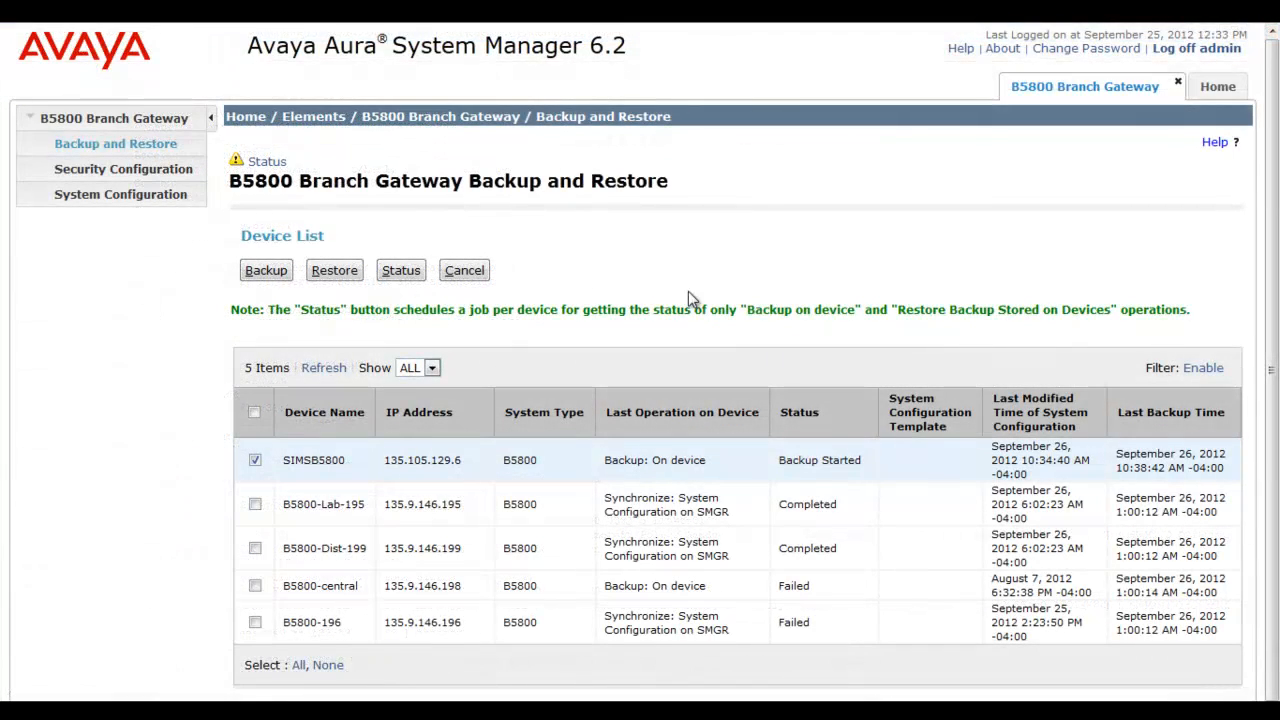
# Request SIMSB5800's status again until its on-device backup changes from Backup Started to Completed.
pyautogui.click(616, 279)
pyautogui.click(395, 275)
pyautogui.click(720, 462)
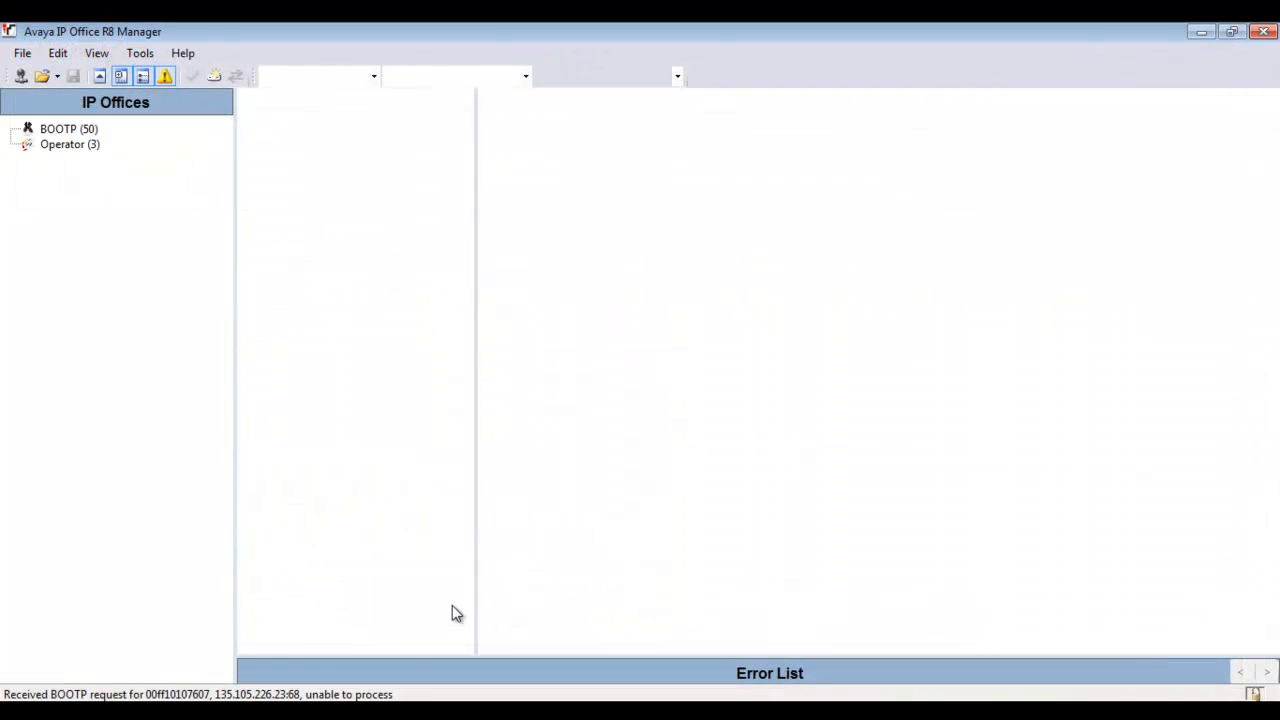
# Open SIMSB5800's Security Settings, log in as the security service user, and accept the password warning.
pyautogui.click(21, 53)
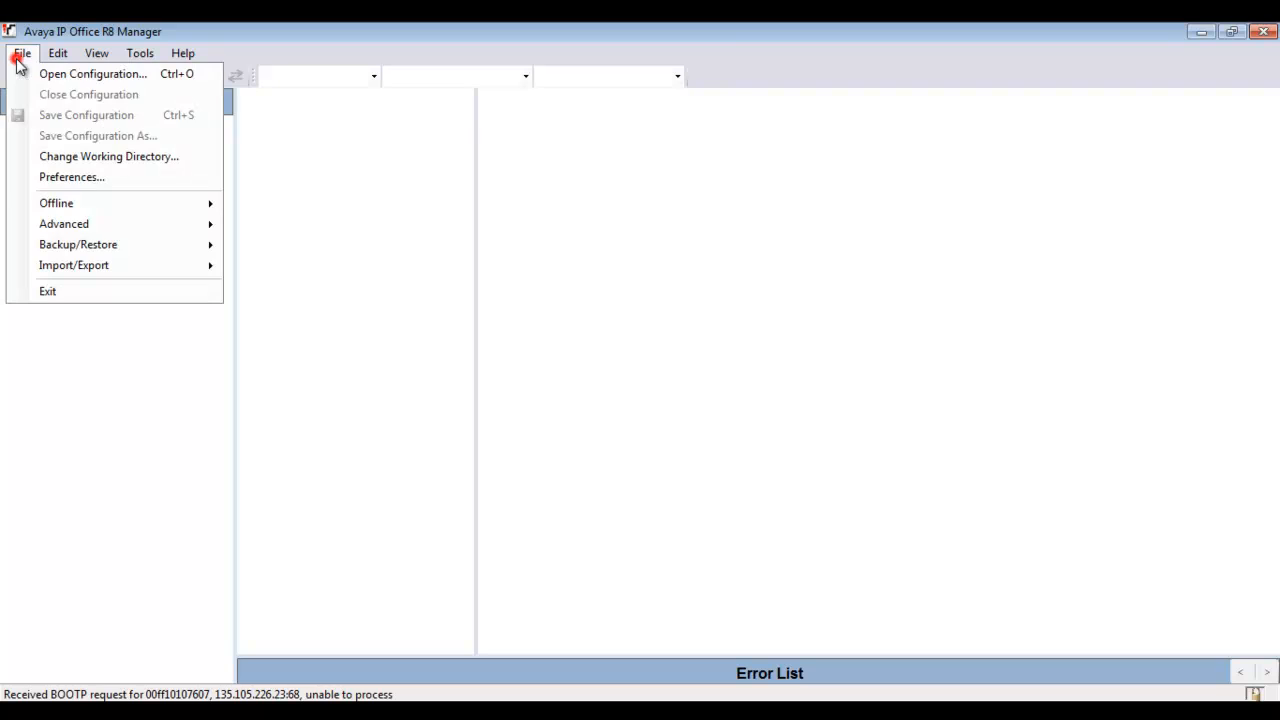
pyautogui.moveTo(58, 226)
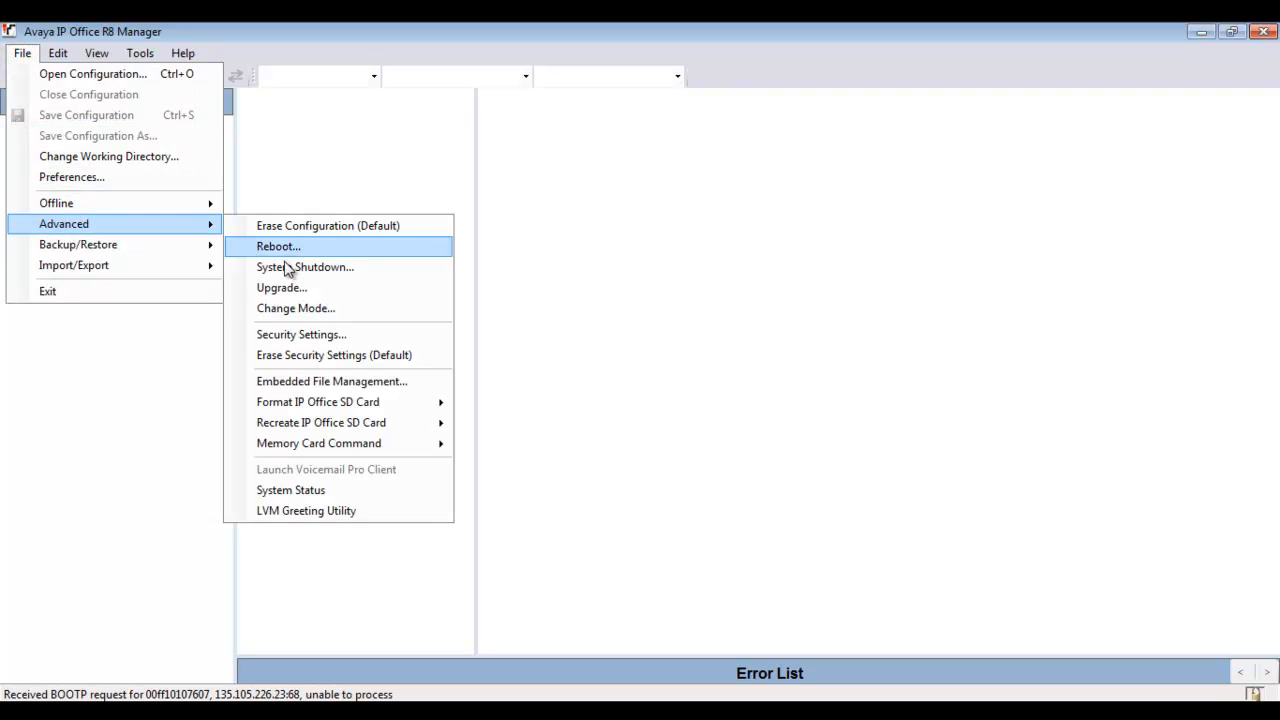
pyautogui.click(366, 340)
pyautogui.click(216, 188)
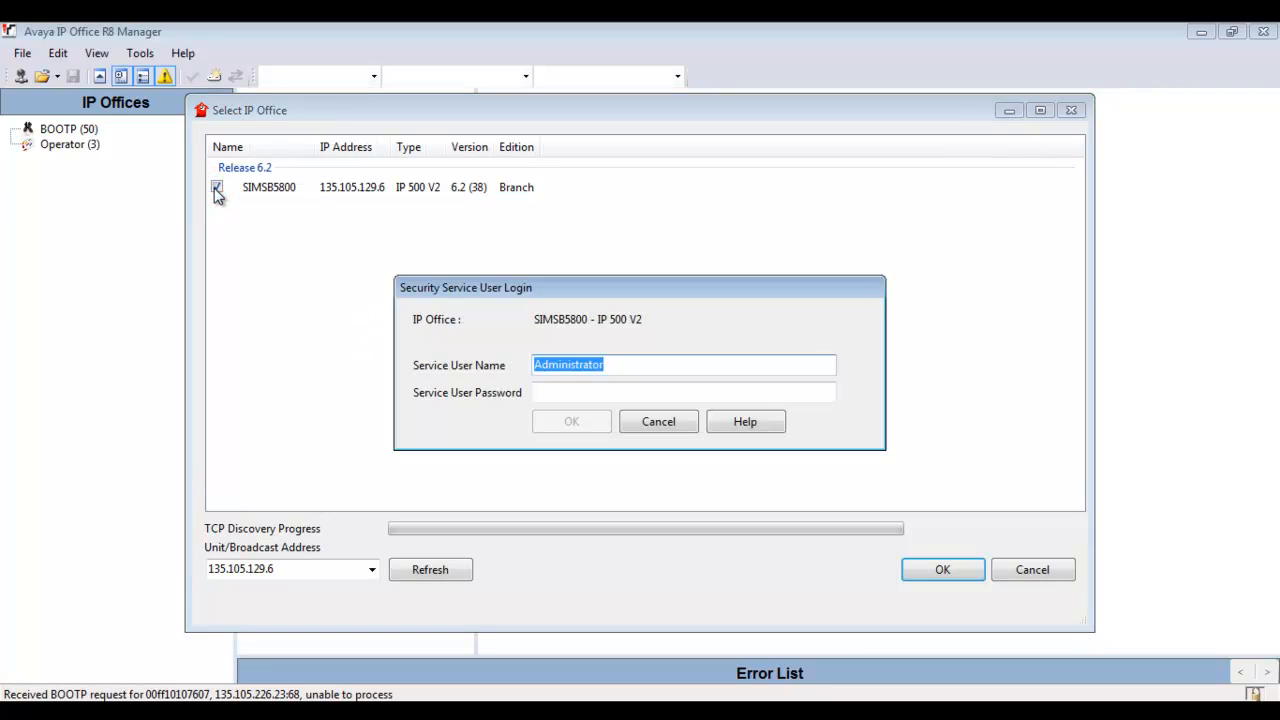
pyautogui.write('security')
pyautogui.press('Tab')
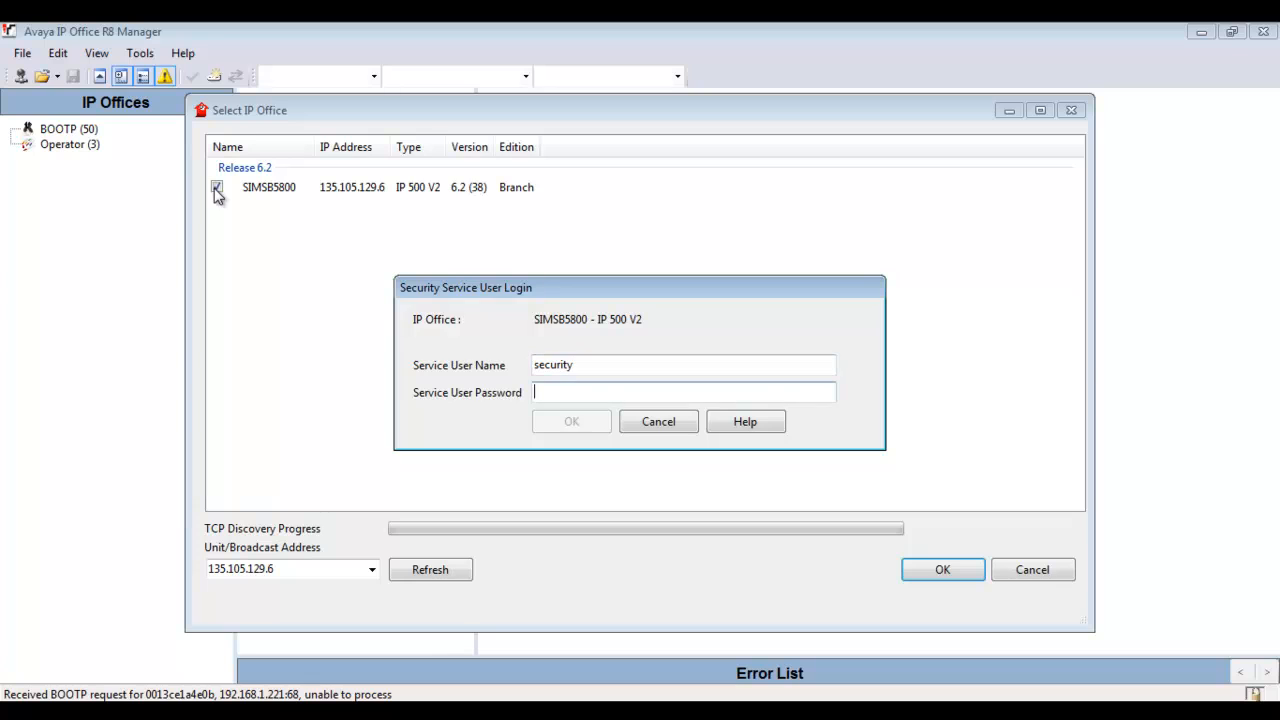
pyautogui.write('securitypwd')
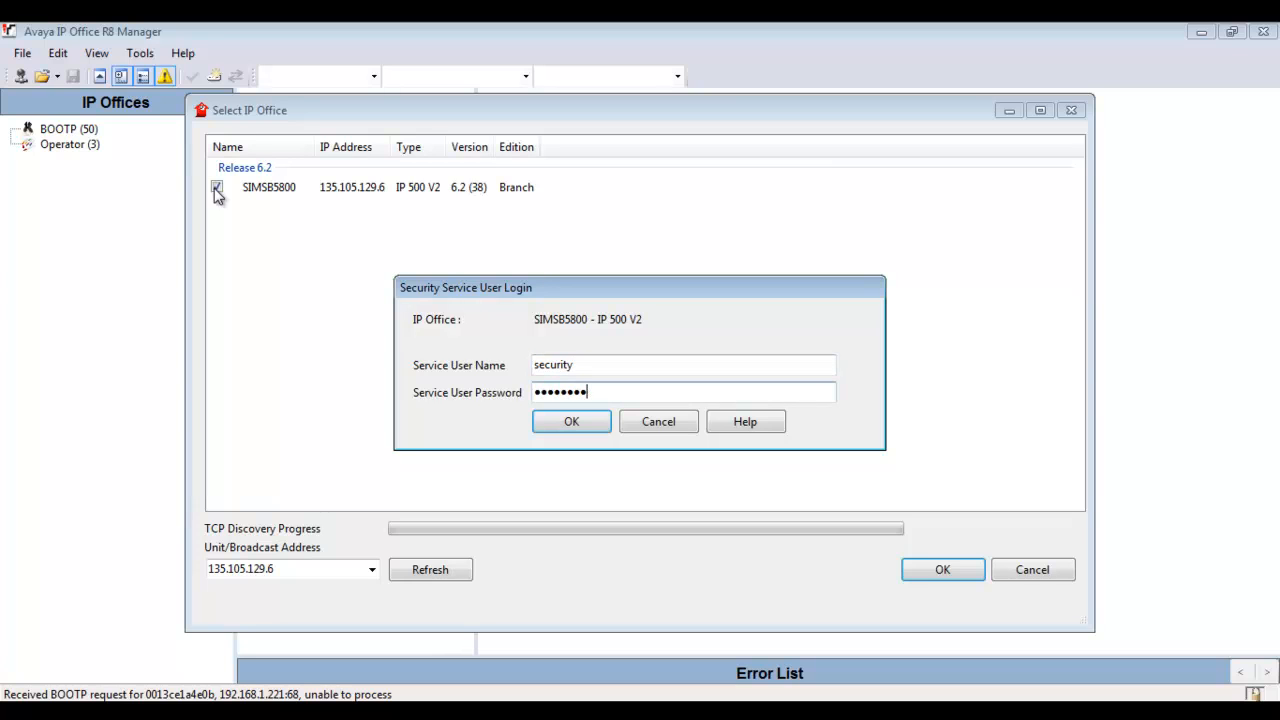
pyautogui.press('Return')
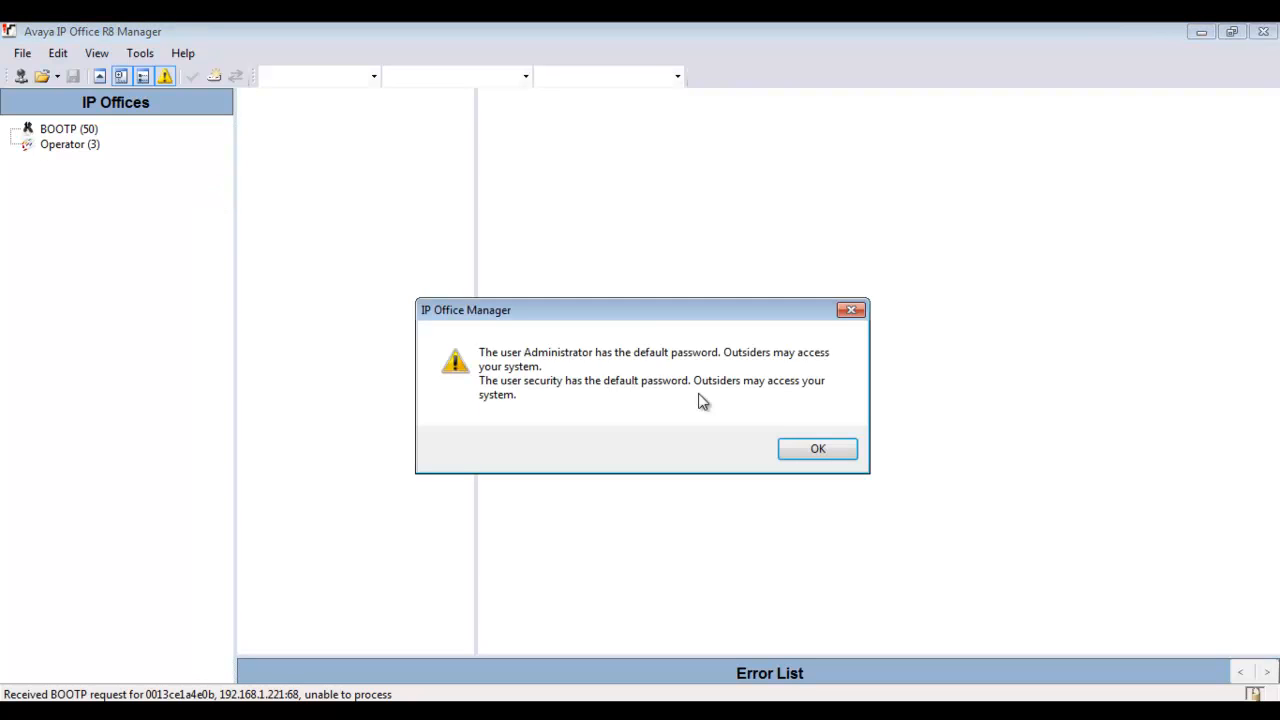
pyautogui.click(805, 449)
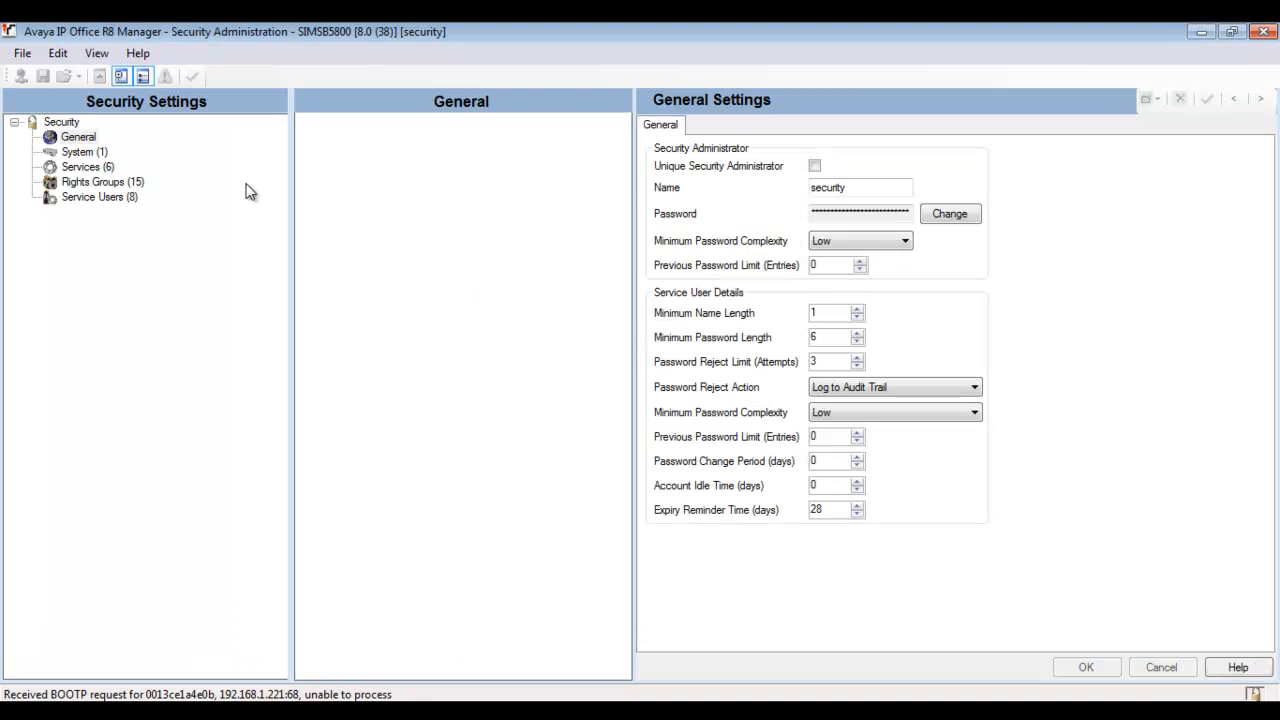
# Untick Under SMGR Administration for the Configuration service and save the security settings.
pyautogui.click(96, 168)
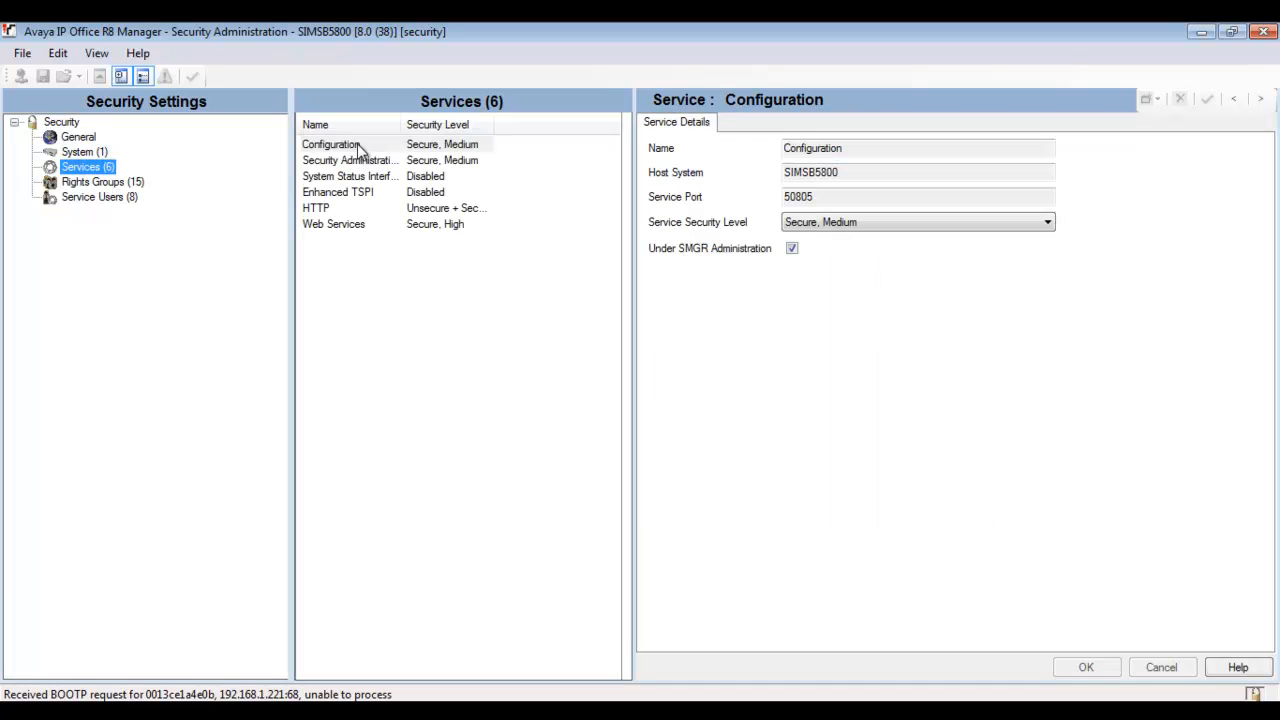
pyautogui.click(350, 145)
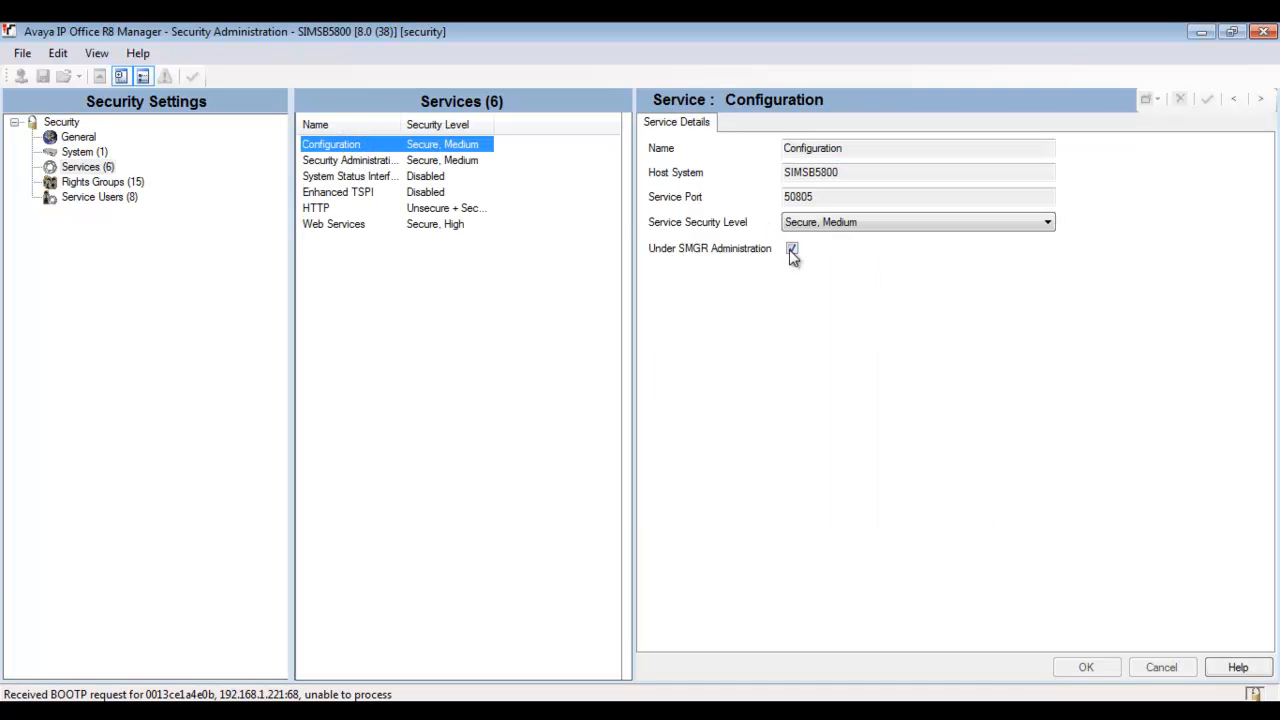
pyautogui.click(791, 249)
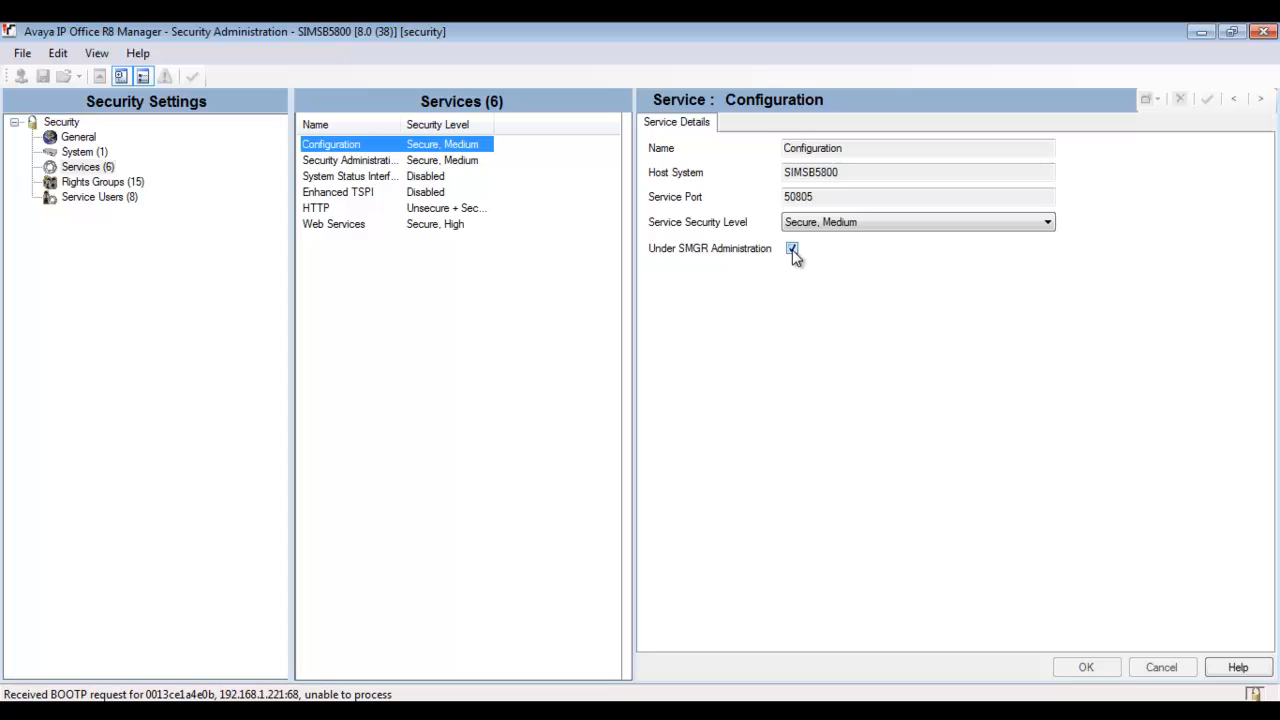
pyautogui.click(1086, 668)
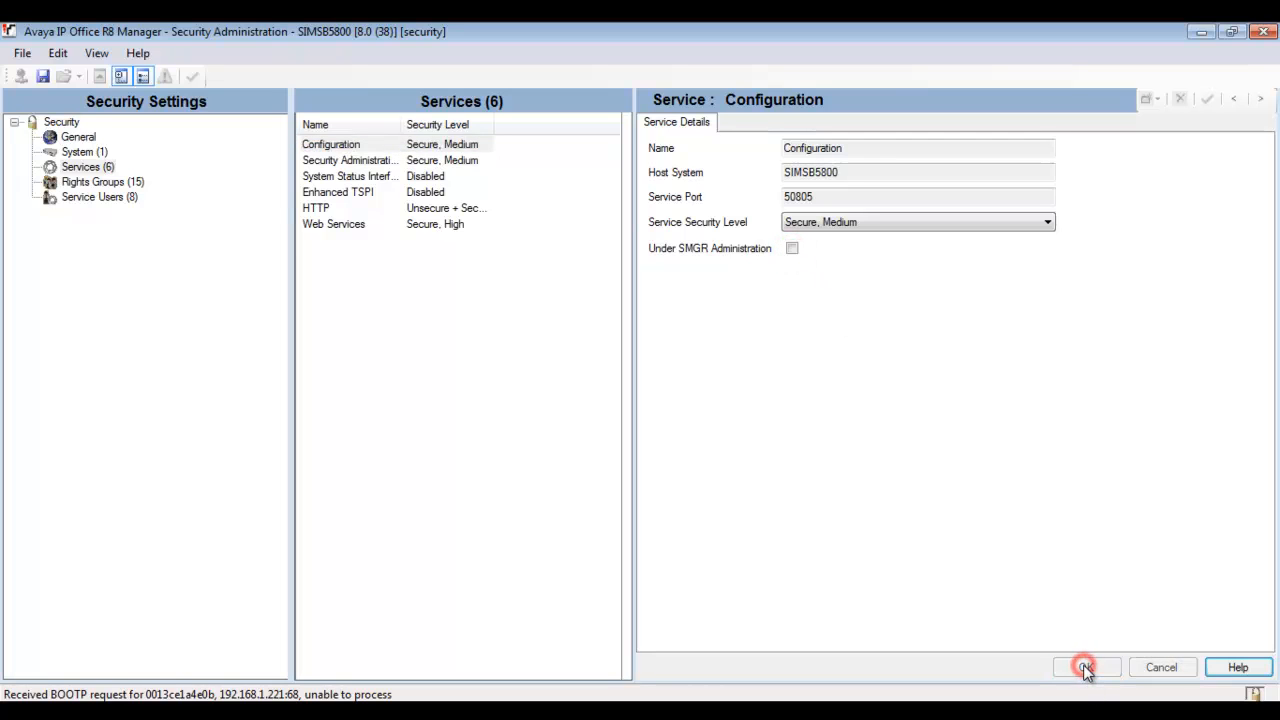
pyautogui.click(43, 76)
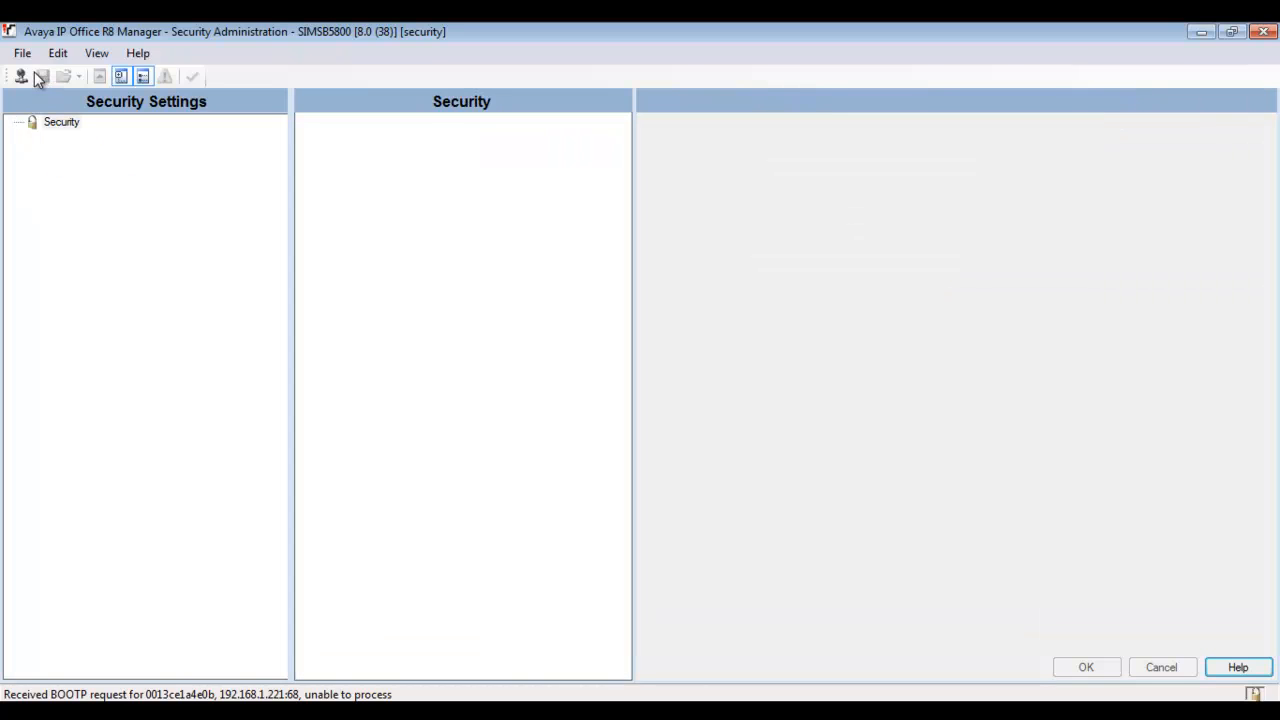
# Return to the configuration view, then open Embedded File Management for SIMSB5800 as Administrator.
pyautogui.click(22, 53)
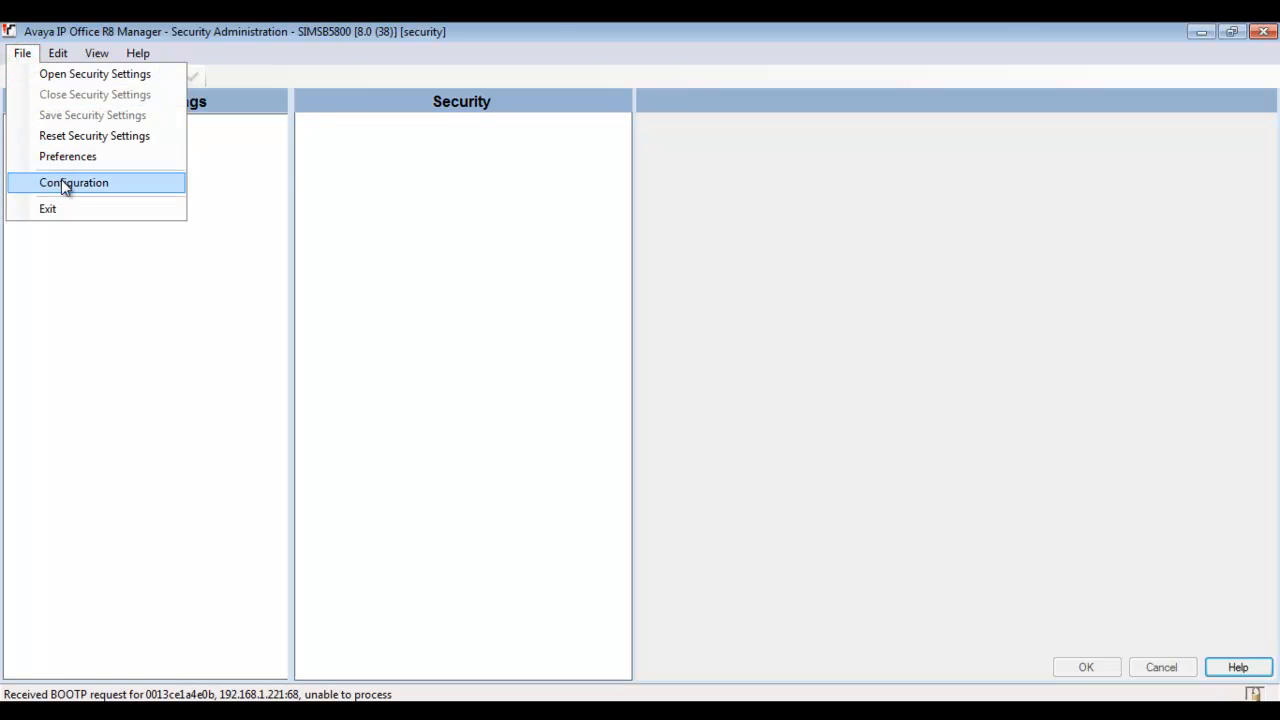
pyautogui.click(61, 179)
pyautogui.click(24, 53)
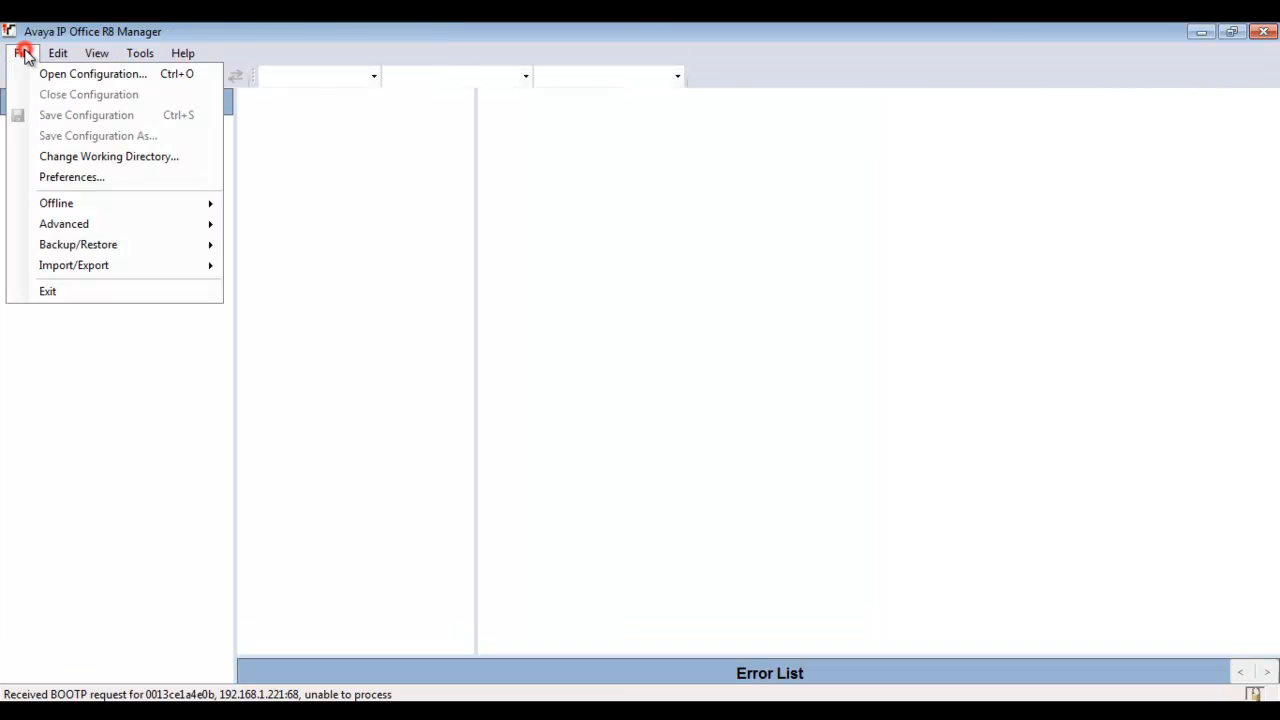
pyautogui.moveTo(135, 227)
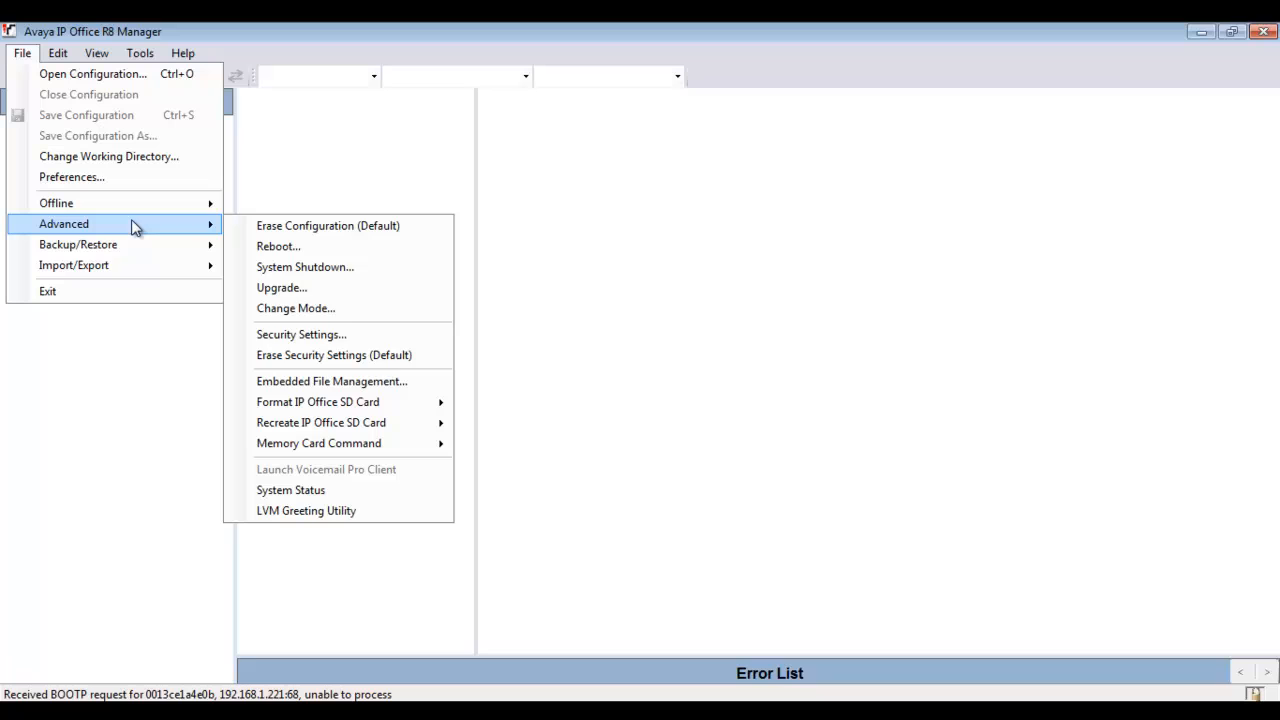
pyautogui.click(416, 383)
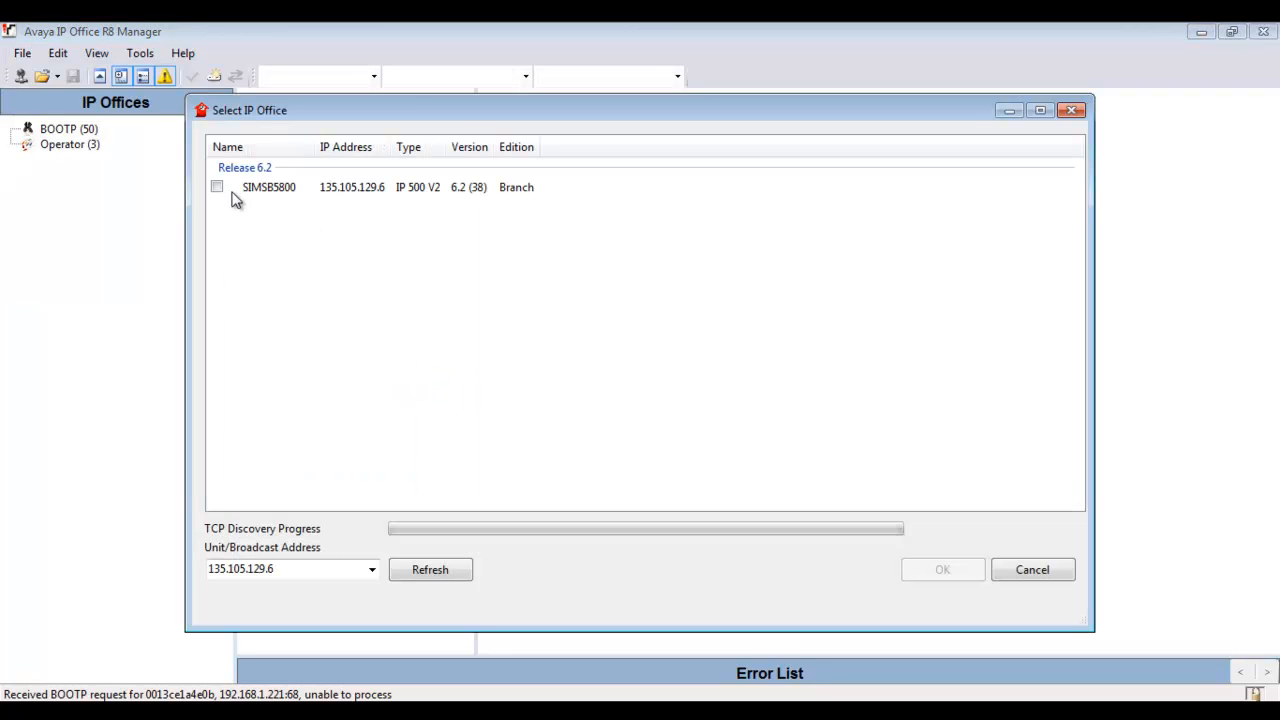
pyautogui.click(217, 187)
pyautogui.press('Return')
pyautogui.write('A')
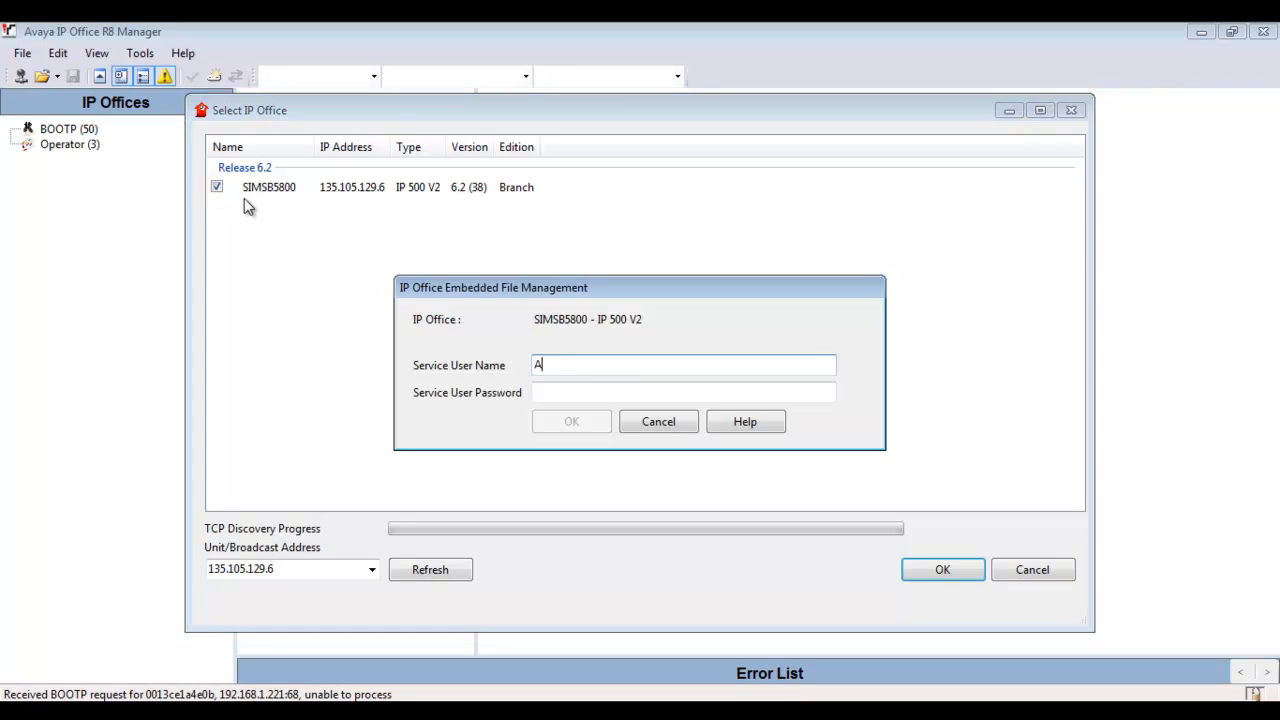
pyautogui.write('dministrator')
pyautogui.hotkey('ctrl', 'a')
pyautogui.press('Tab')
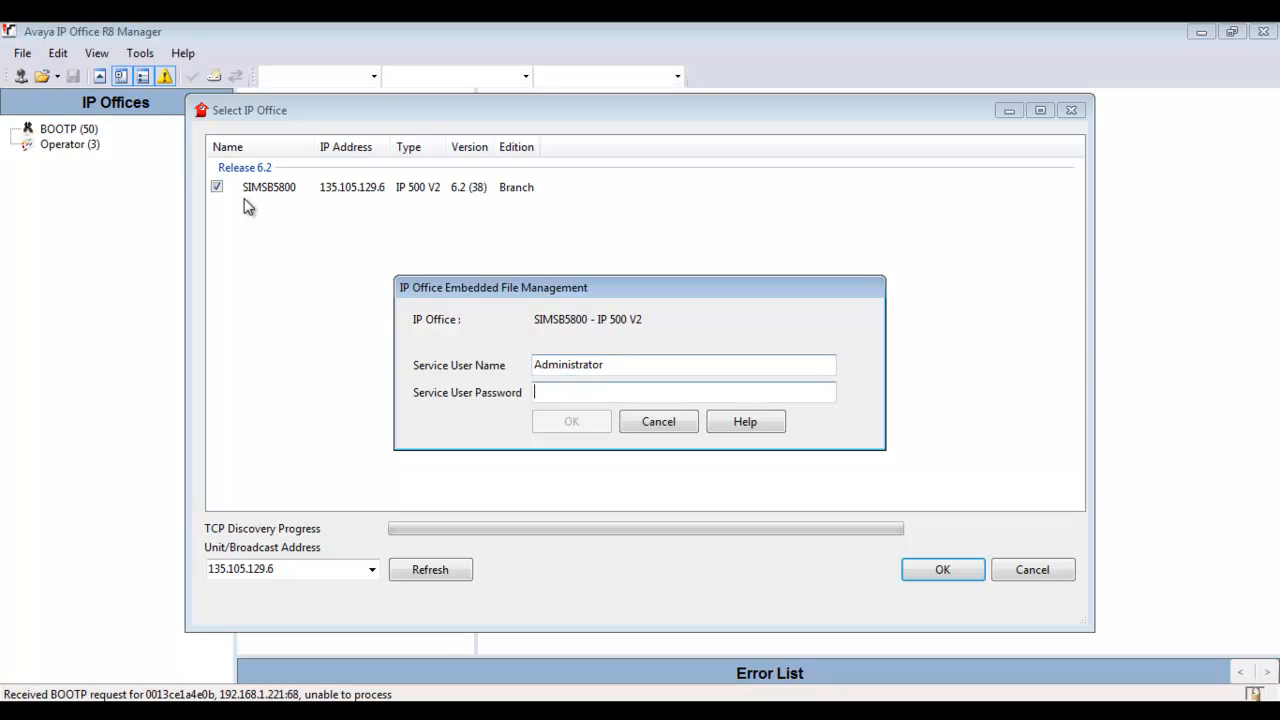
pyautogui.write('Administrator')
pyautogui.press('Return')
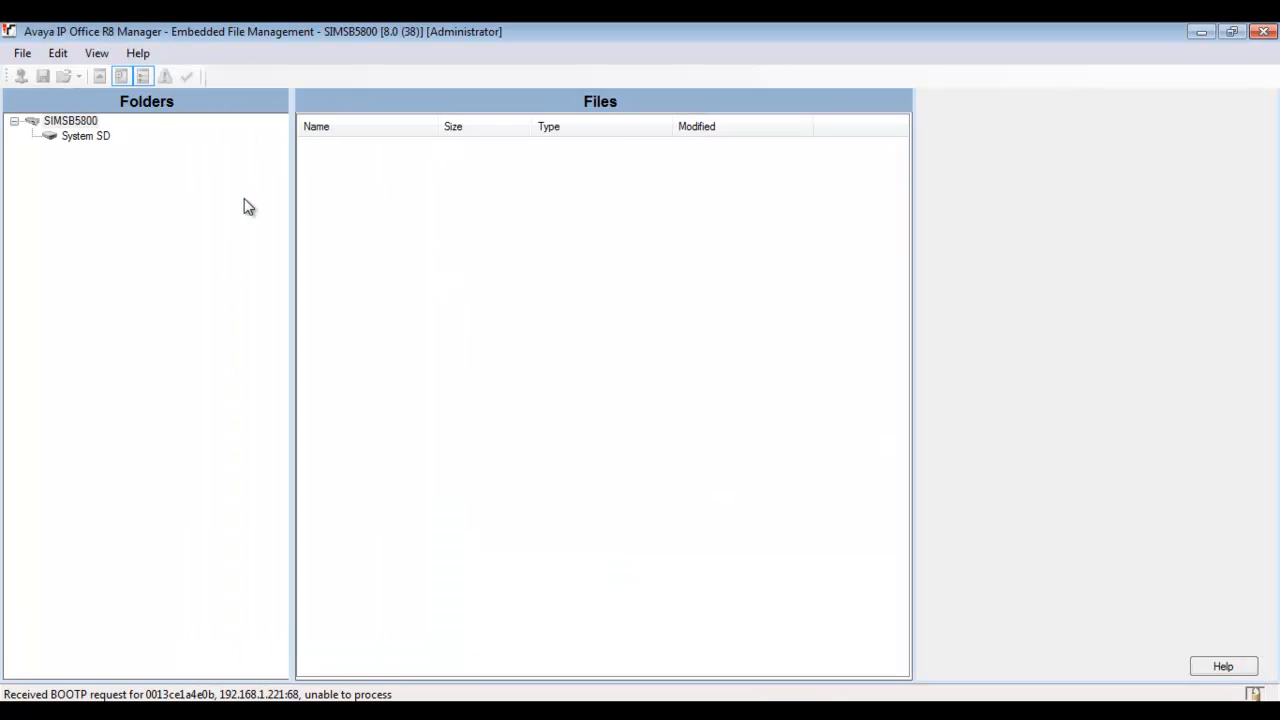
# Locate config.cfg in the System SD card's SYSTEM\PRIMARY folder.
pyautogui.click(91, 136)
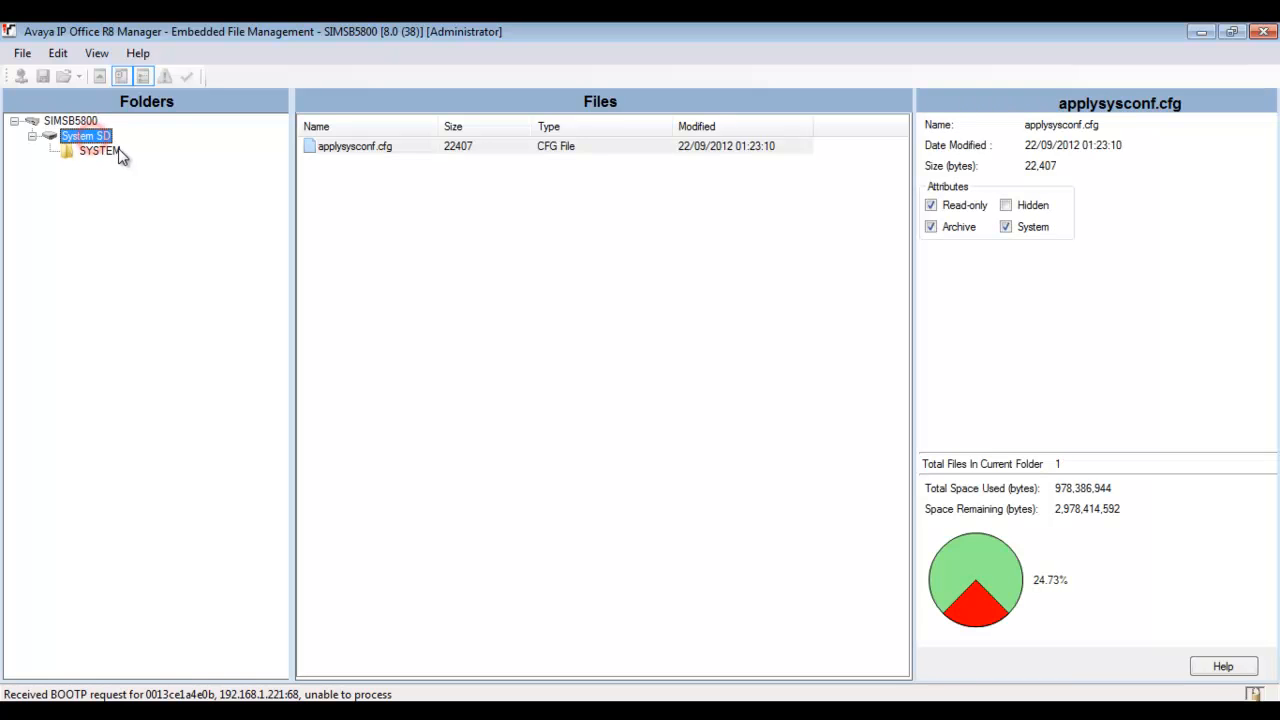
pyautogui.click(119, 152)
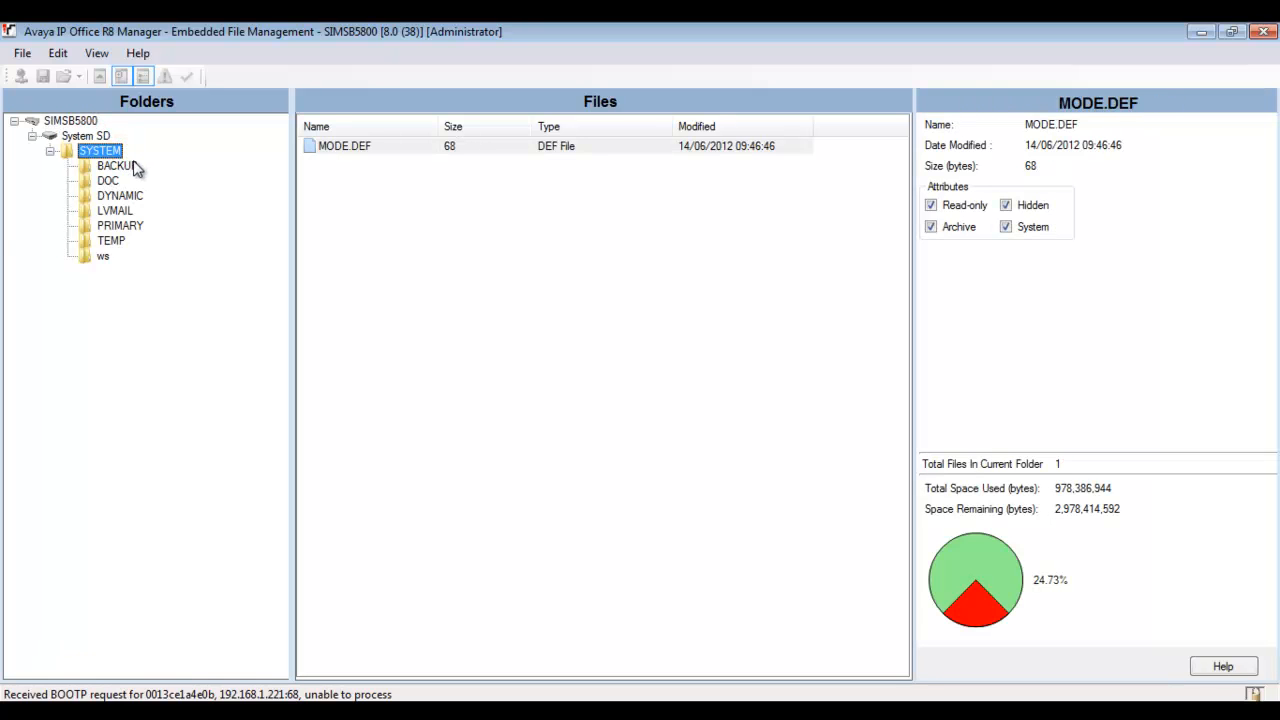
pyautogui.click(146, 227)
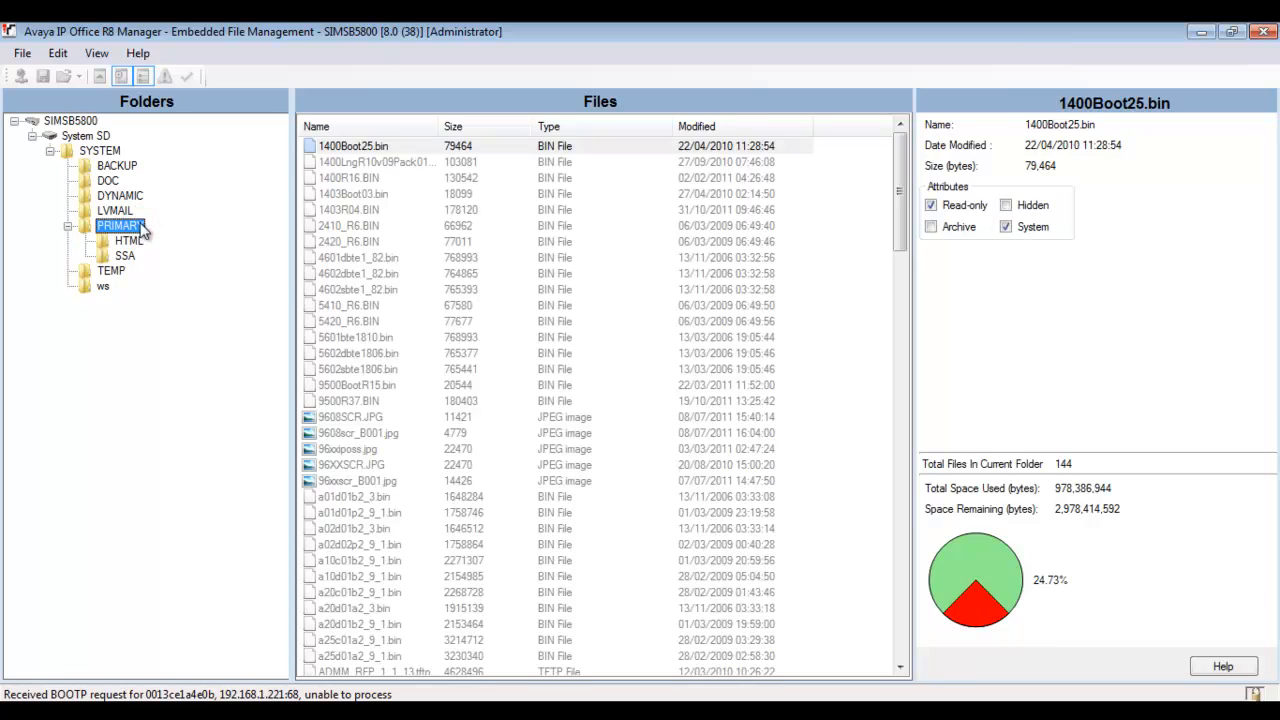
pyautogui.click(372, 177)
pyautogui.press('c')
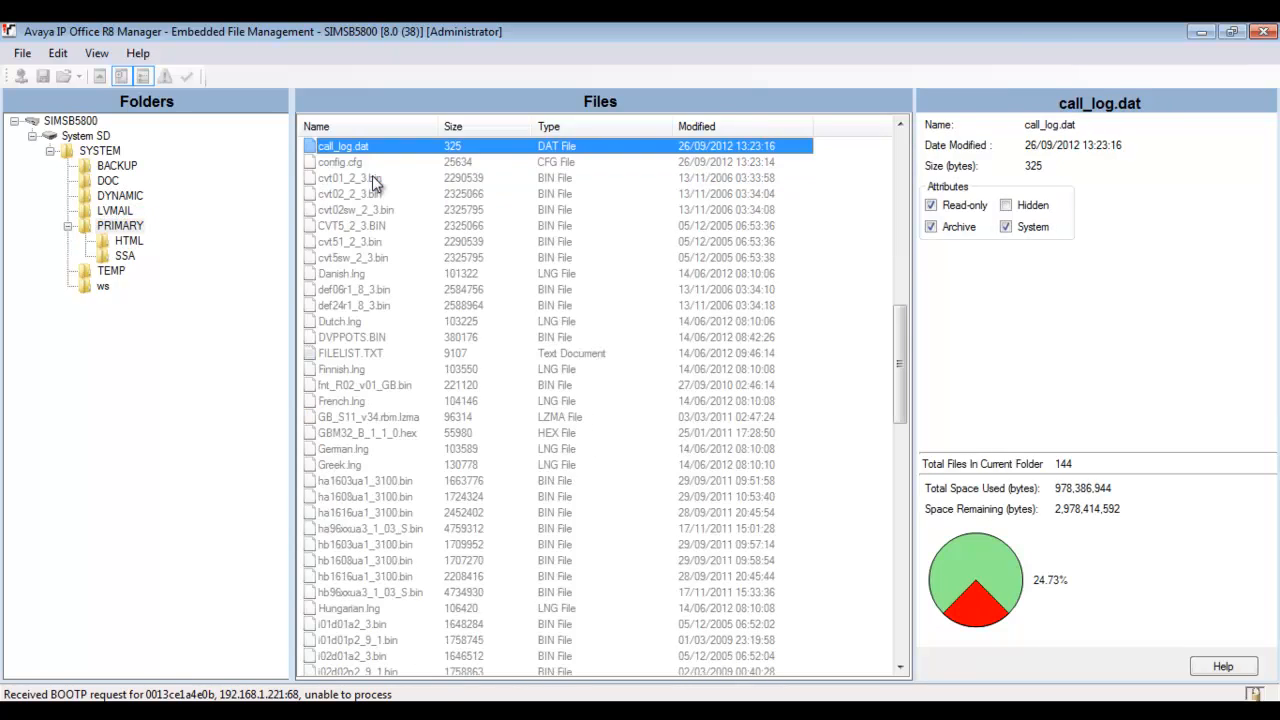
pyautogui.press('c')
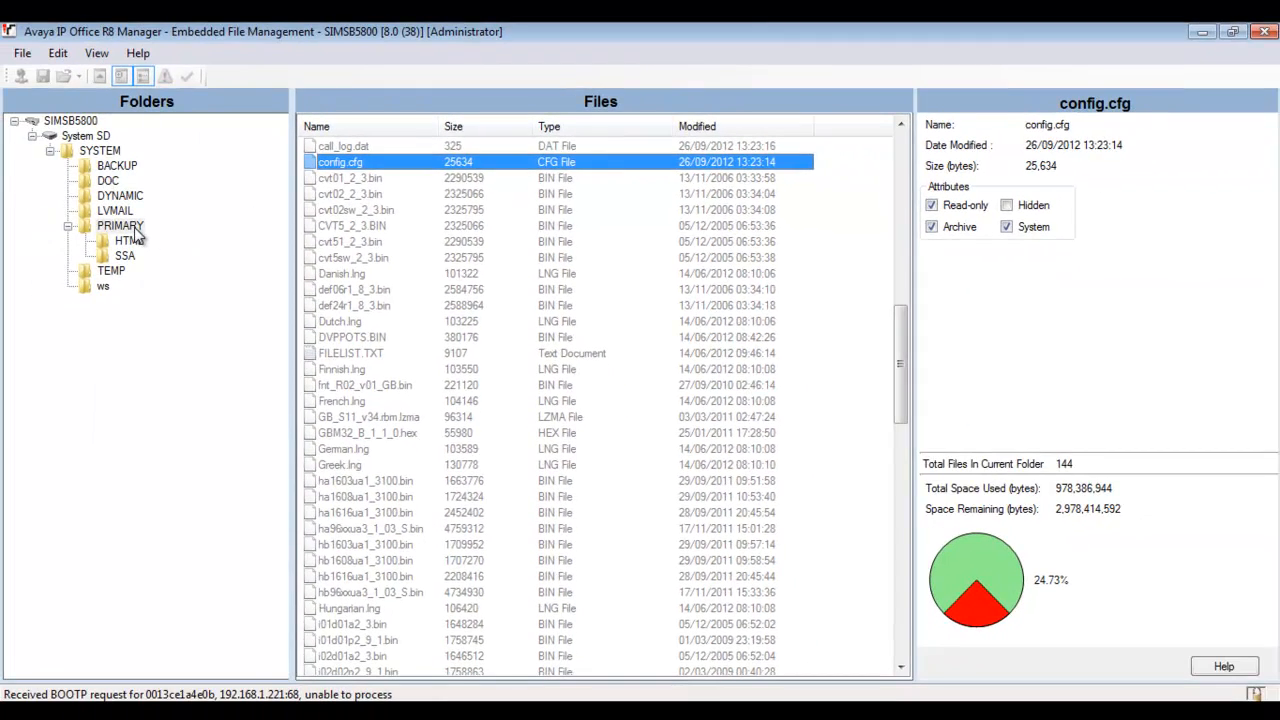
# Find config.cfg in SYSTEM\BACKUP (25,634 bytes, 26/09/2012 13:23:14) to compare with PRIMARY.
pyautogui.click(133, 229)
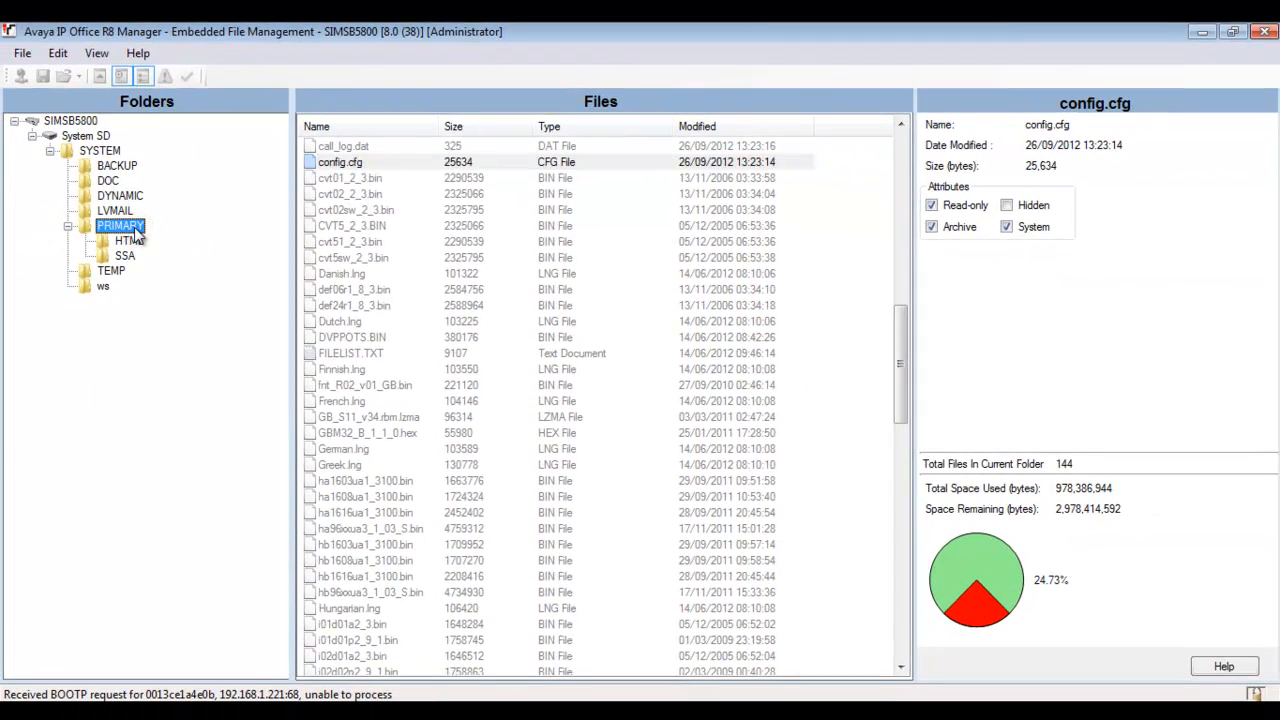
pyautogui.doubleClick(128, 168)
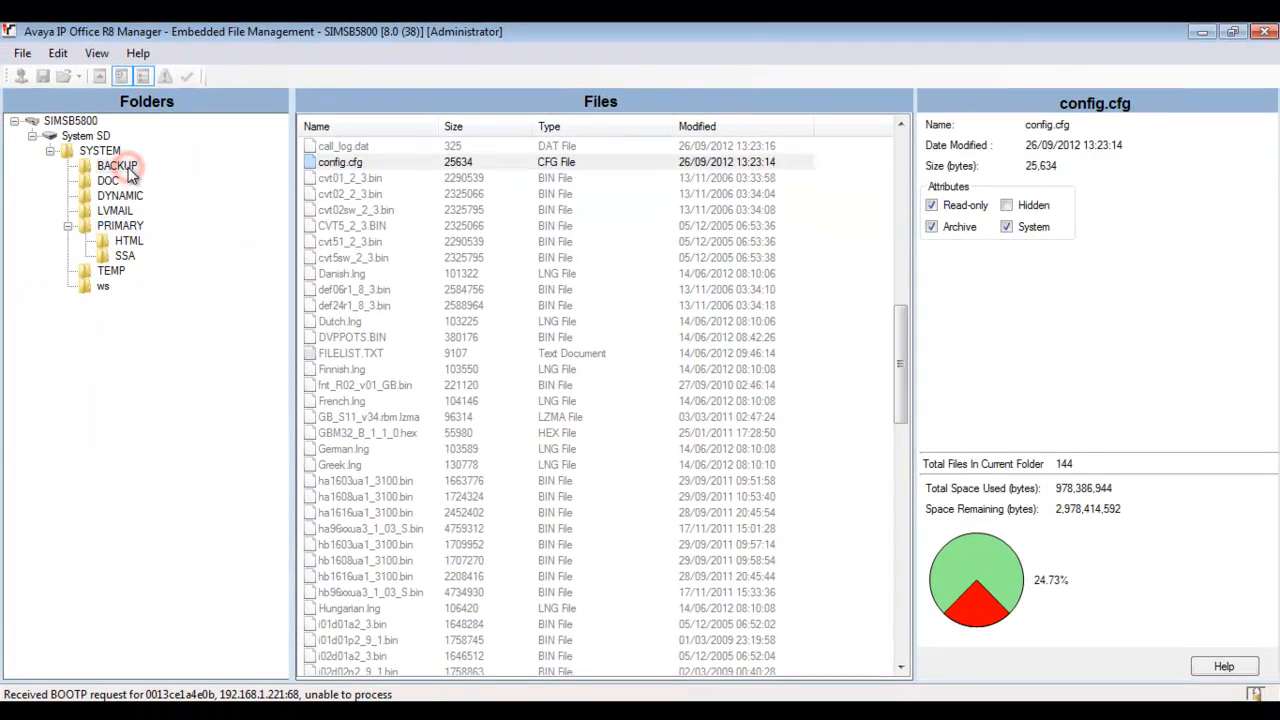
pyautogui.click(335, 193)
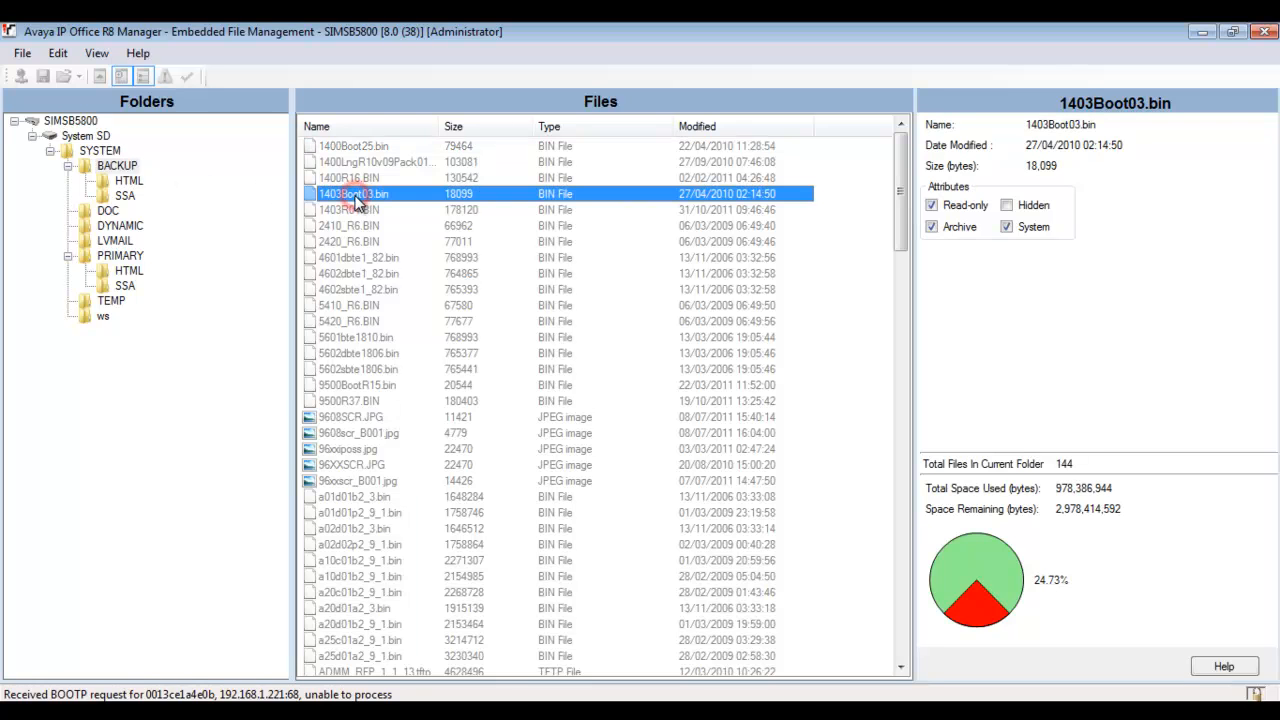
pyautogui.press('c')
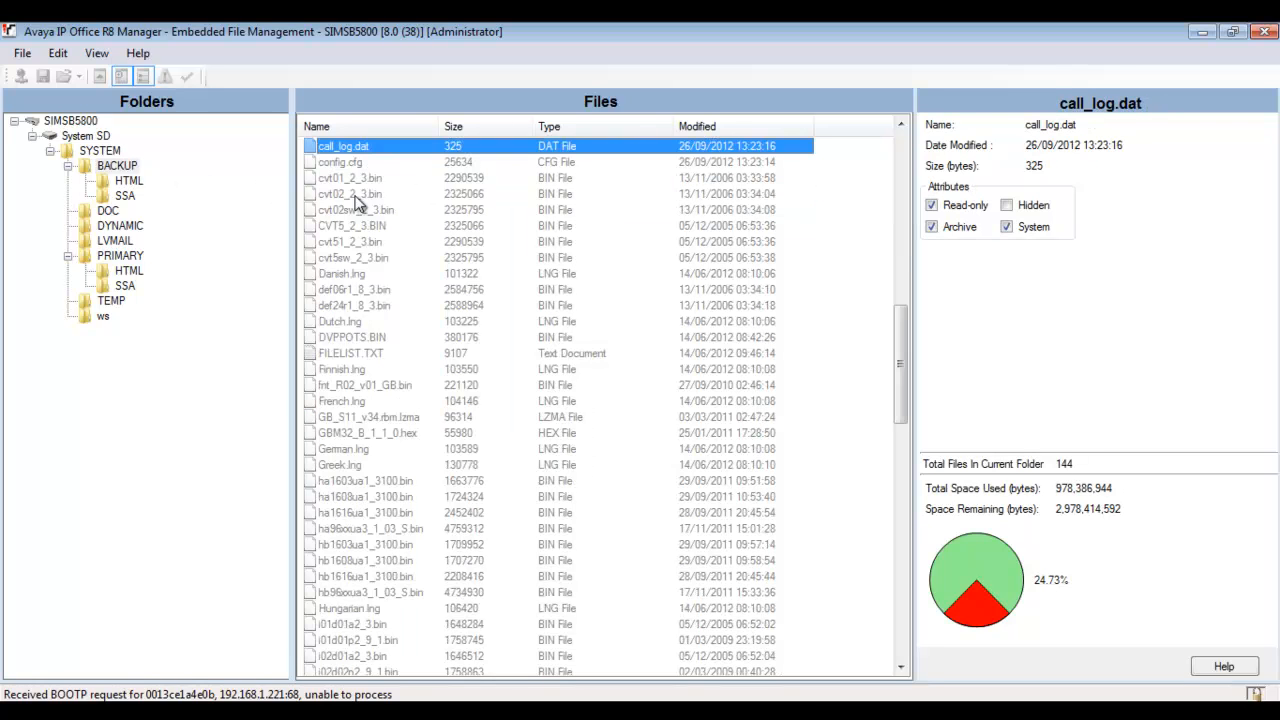
pyautogui.click(348, 162)
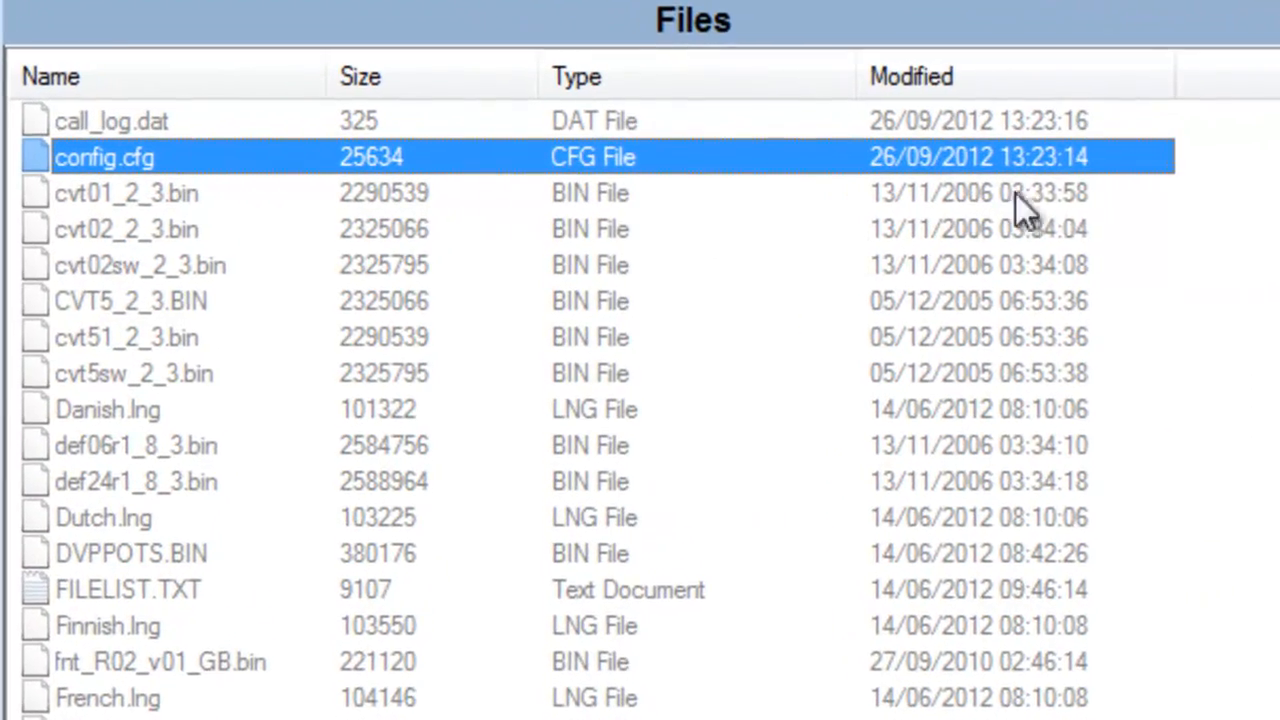